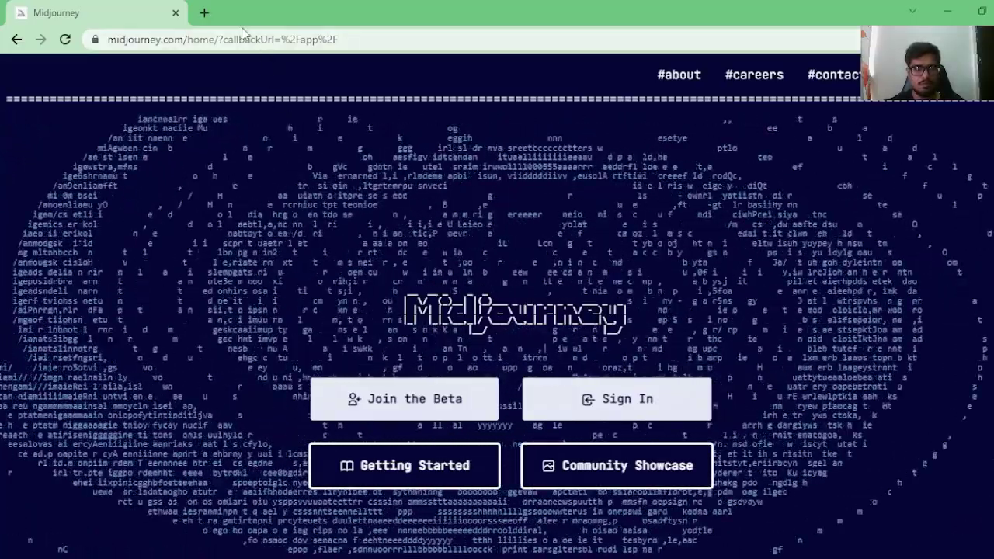
{"action": "left_click", "coordinate": [206, 14]}
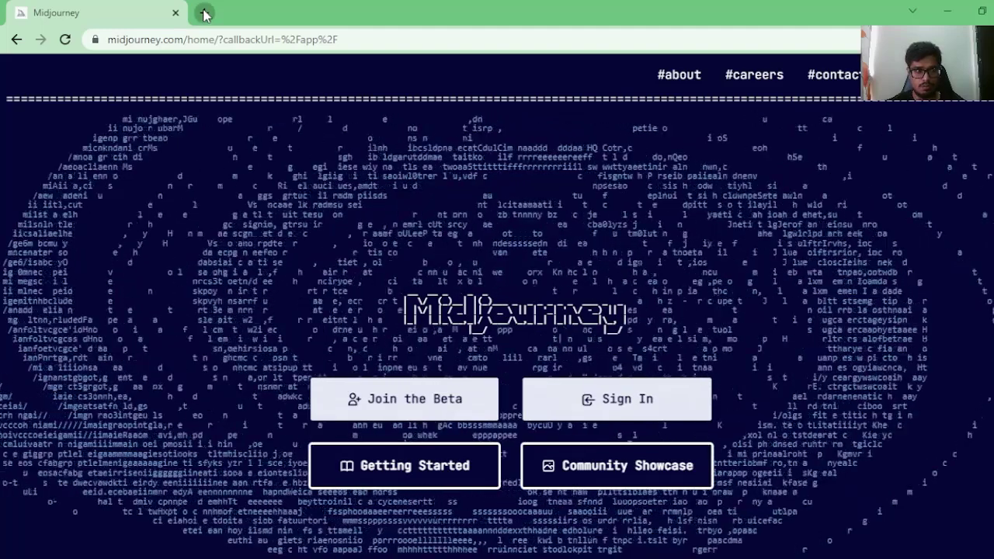
{"action": "left_click", "coordinate": [105, 13]}
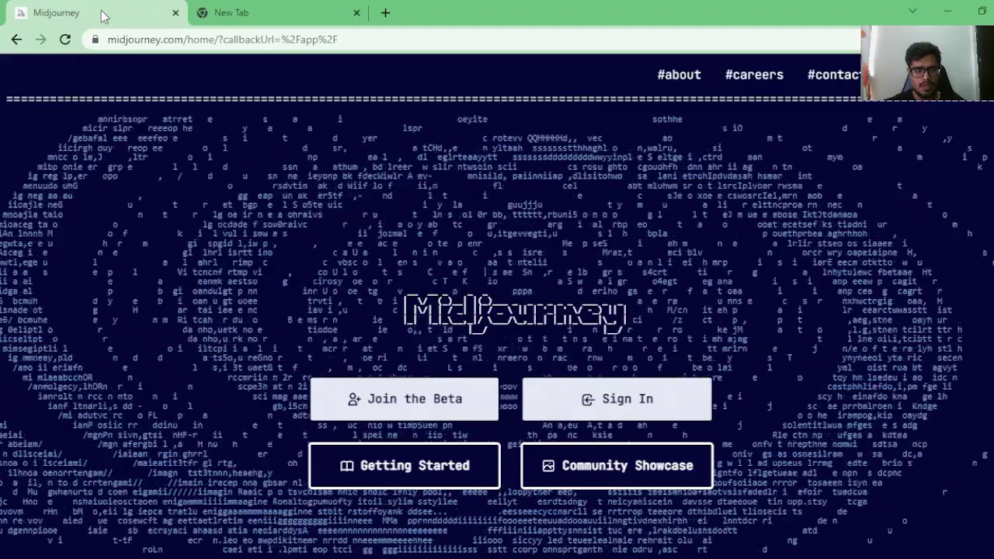
{"action": "left_click", "coordinate": [356, 12]}
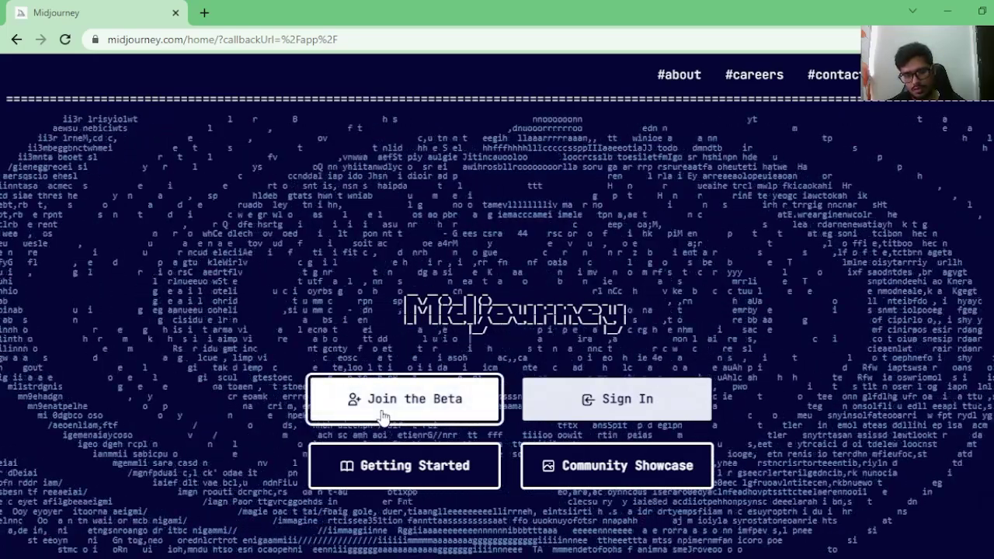
Join the Midjourney beta from its home page to open the Discord invite
{"action": "left_click", "coordinate": [382, 417]}
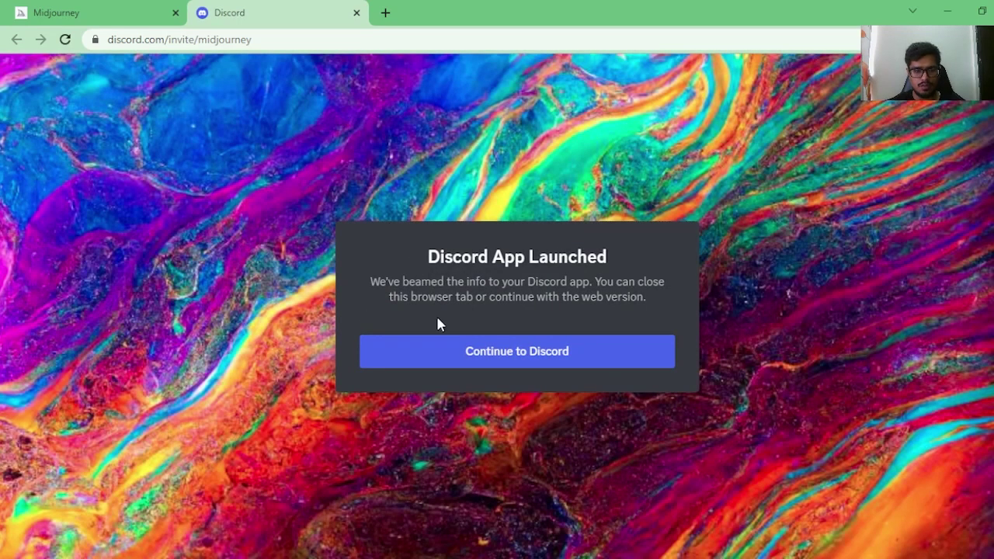
{"action": "left_click", "coordinate": [116, 13]}
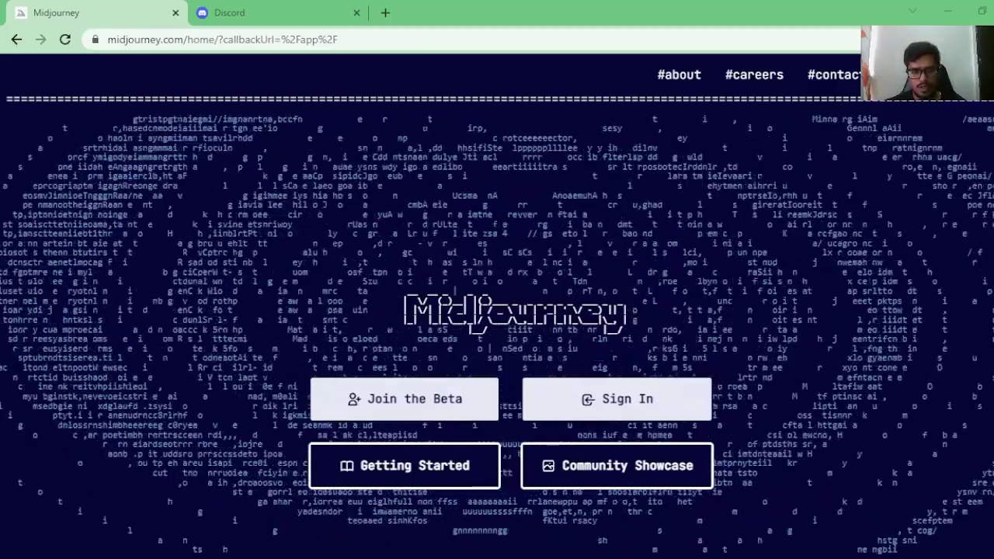
{"action": "left_click", "coordinate": [270, 11]}
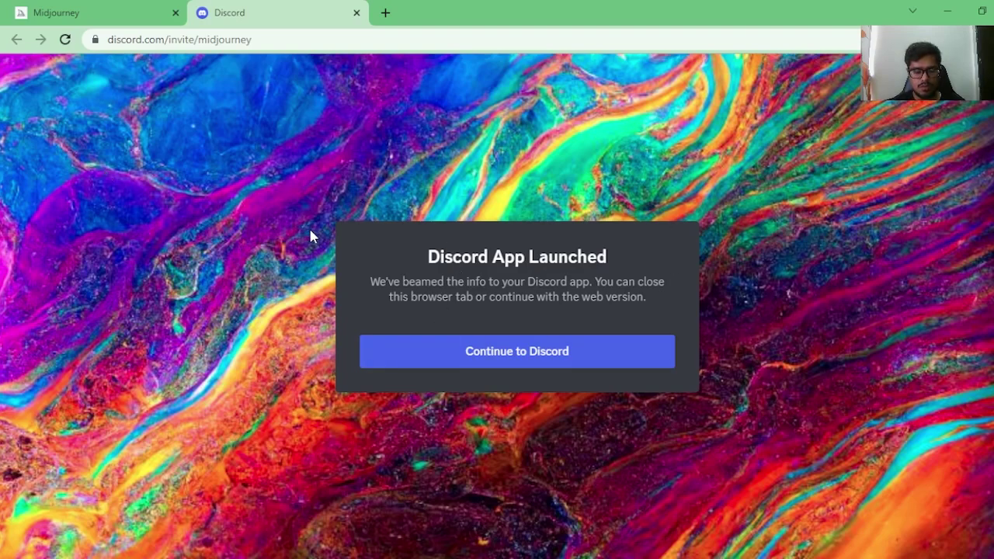
{"action": "left_click", "coordinate": [77, 12]}
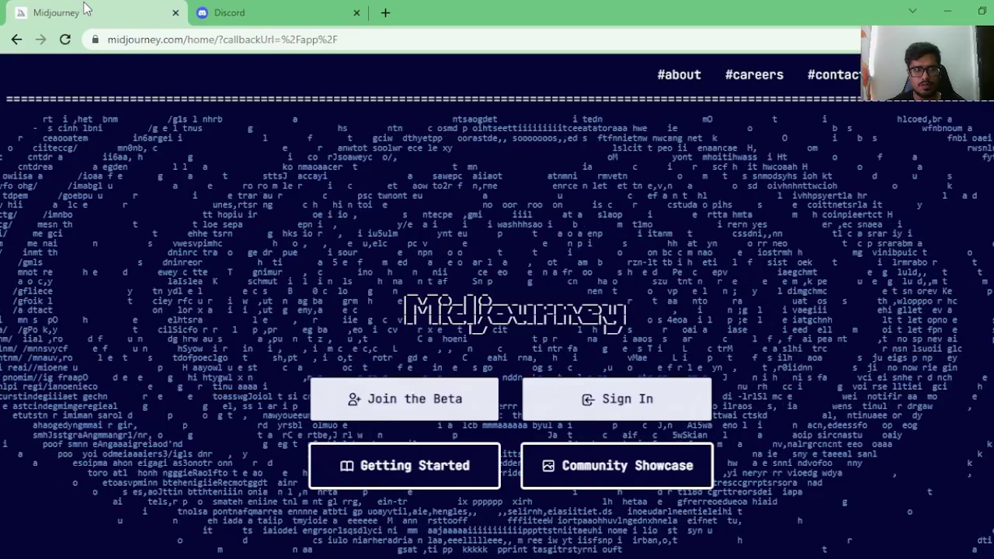
{"action": "left_click", "coordinate": [238, 20]}
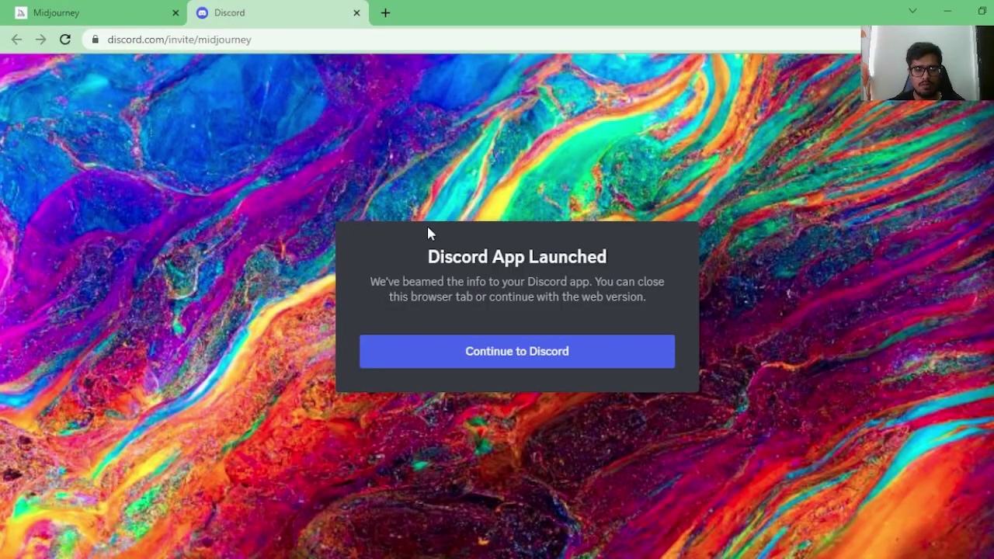
Continue to the web version of Discord, submit the account registration, and close the introductory pop-ups
{"action": "left_click", "coordinate": [517, 351]}
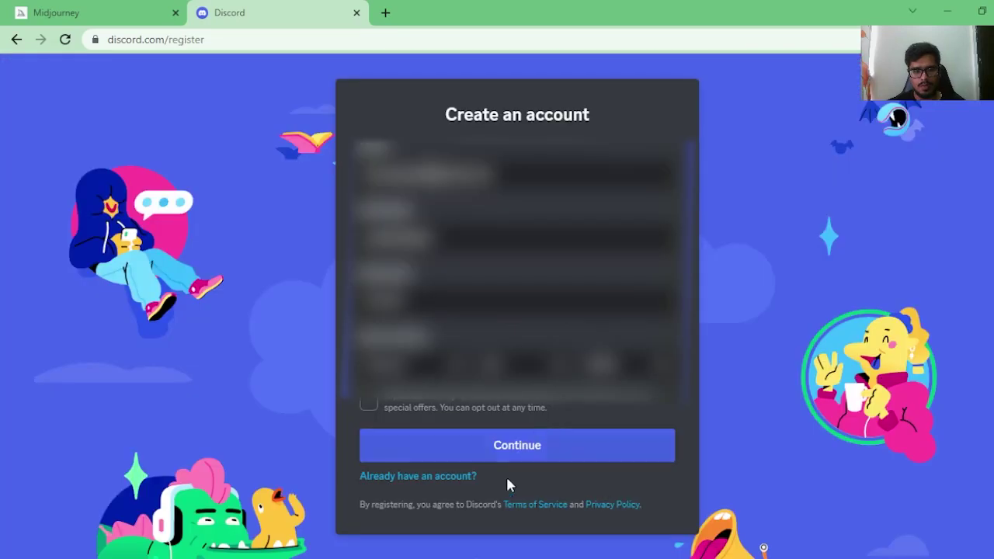
{"action": "left_click", "coordinate": [508, 456]}
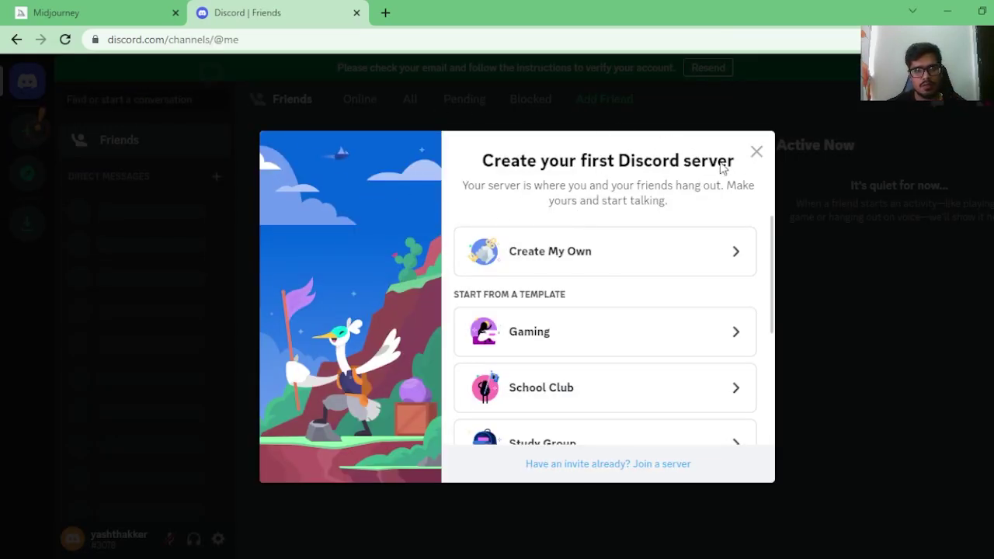
{"action": "left_click", "coordinate": [756, 152]}
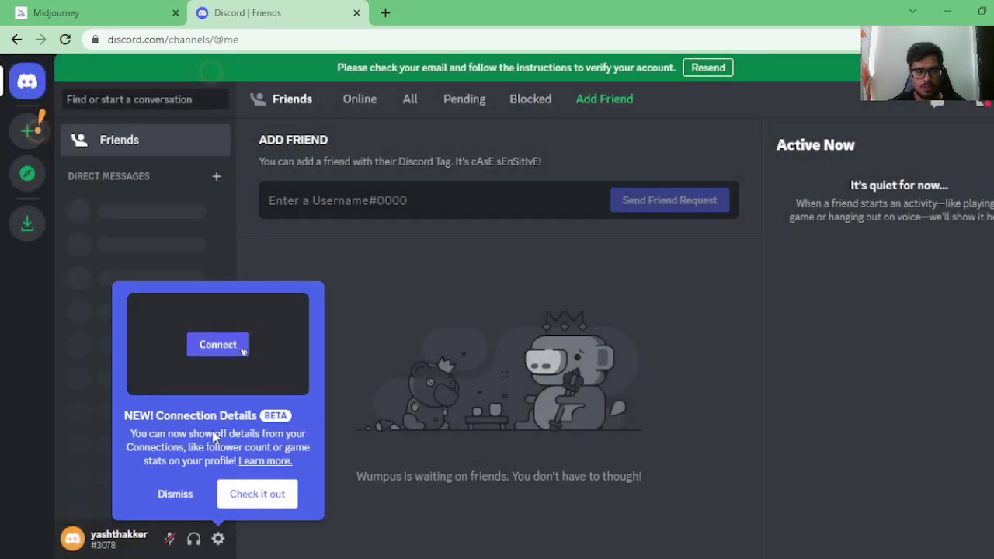
{"action": "left_click", "coordinate": [5, 181]}
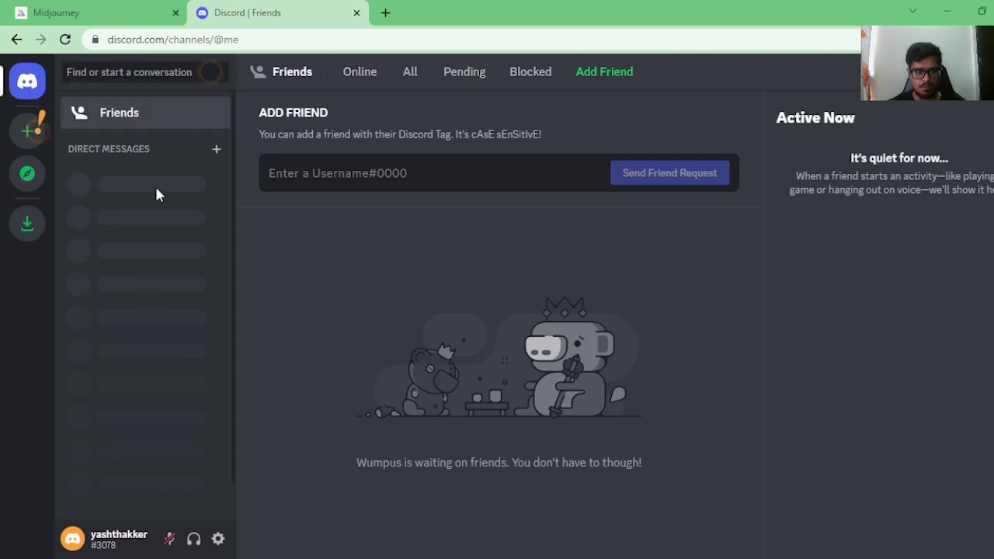
{"action": "left_click", "coordinate": [56, 12]}
{"action": "left_click", "coordinate": [346, 413]}
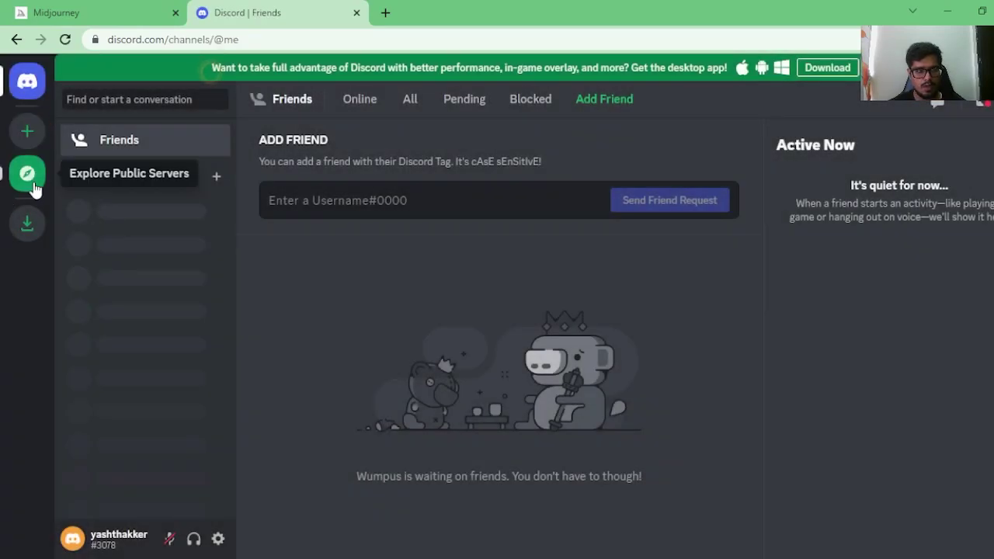
Explore Discord's public servers and open the Midjourney server from the featured communities
{"action": "left_click", "coordinate": [35, 190]}
{"action": "type", "text": "d"}
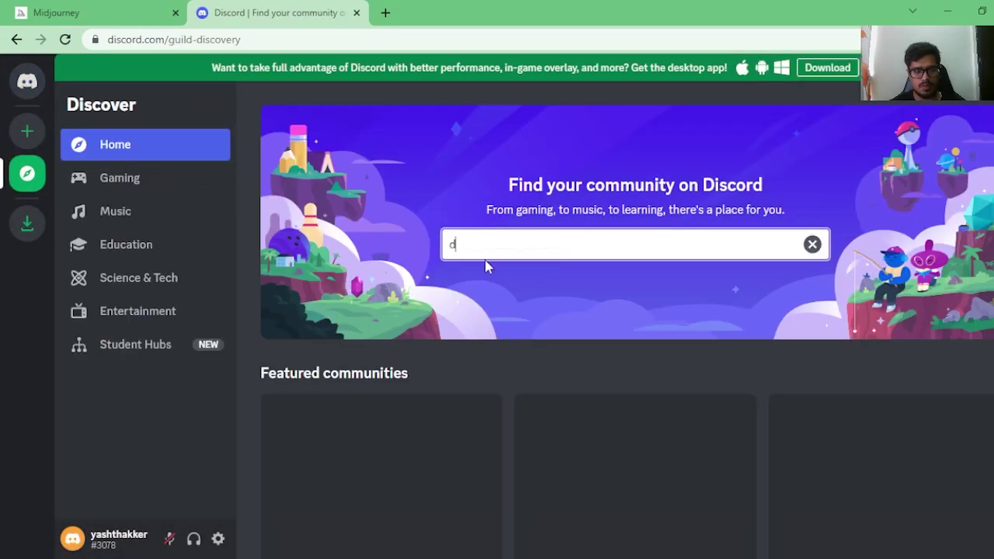
{"action": "key", "text": "BackSpace"}
{"action": "type", "text": "m"}
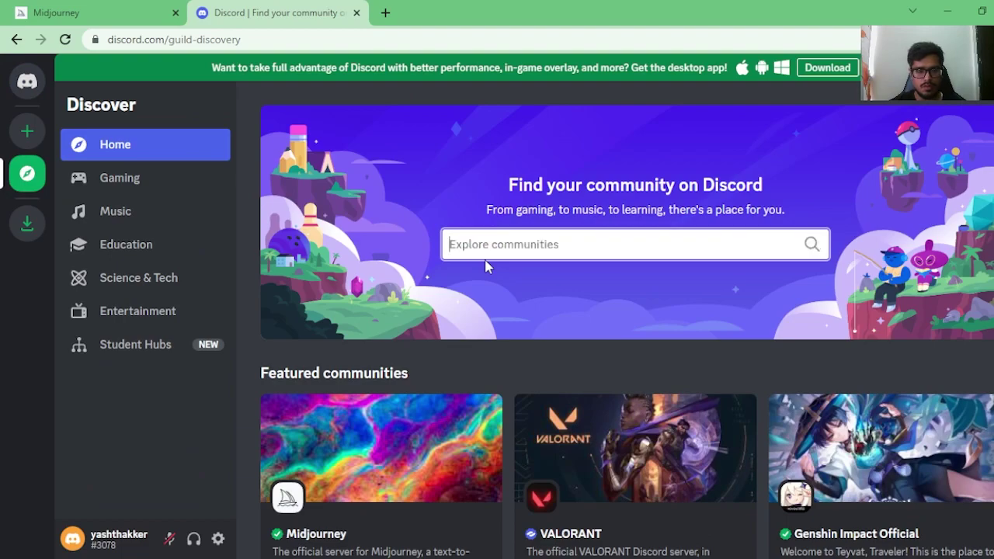
{"action": "scroll", "coordinate": [485, 266], "scroll_direction": "down", "scroll_amount": 4}
{"action": "left_click", "coordinate": [411, 235]}
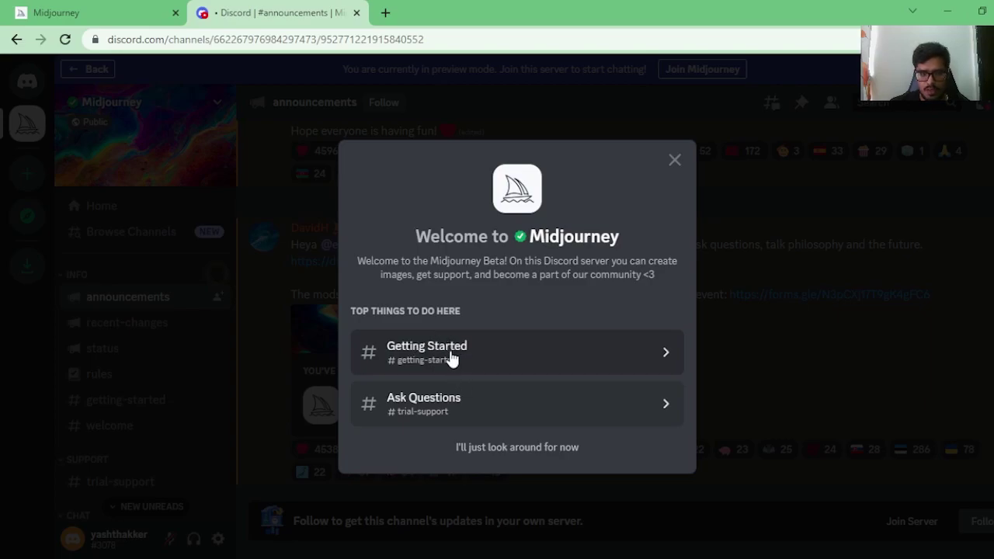
Skip the welcome suggestions and join the Midjourney server, completing the human verification by picking the trumpet images
{"action": "left_click", "coordinate": [481, 448]}
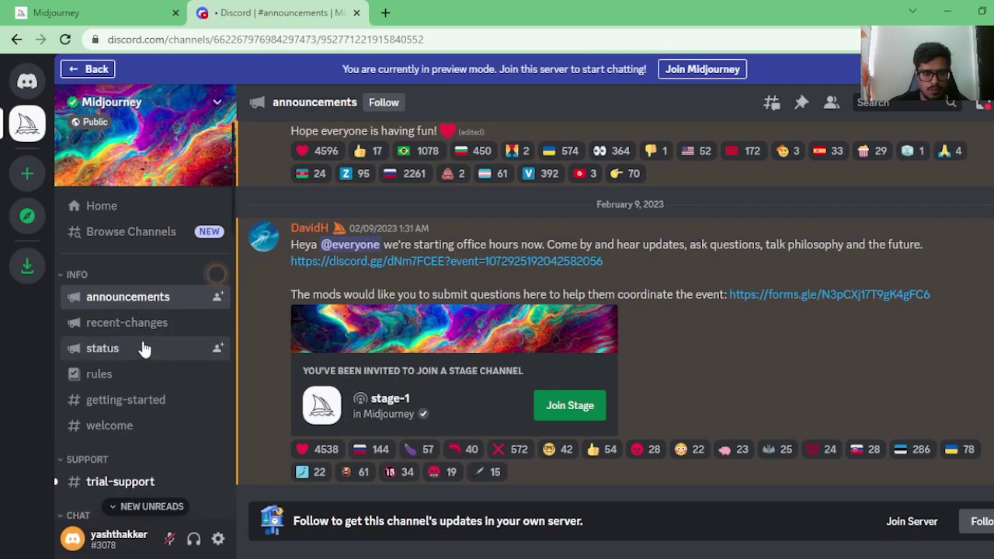
{"action": "left_click", "coordinate": [688, 68]}
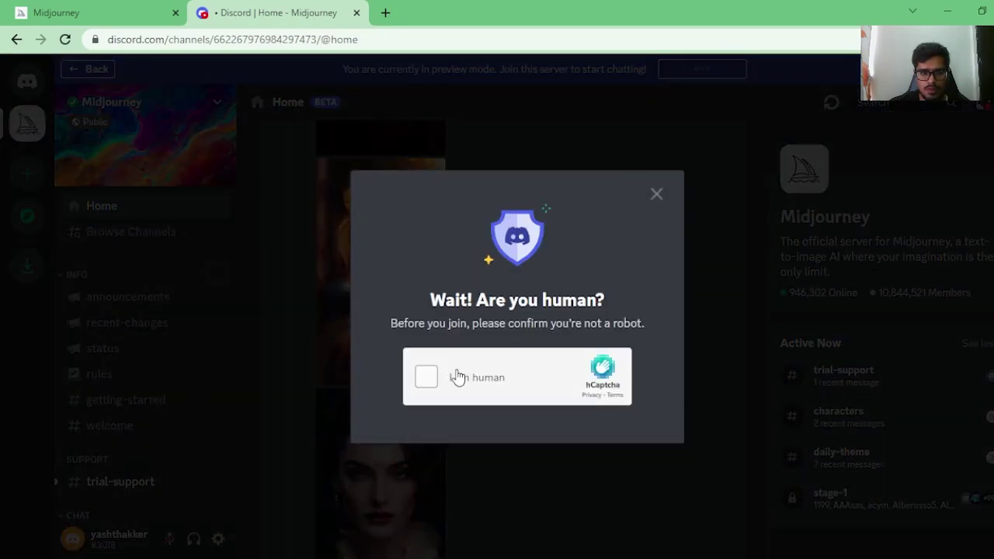
{"action": "left_click", "coordinate": [458, 377]}
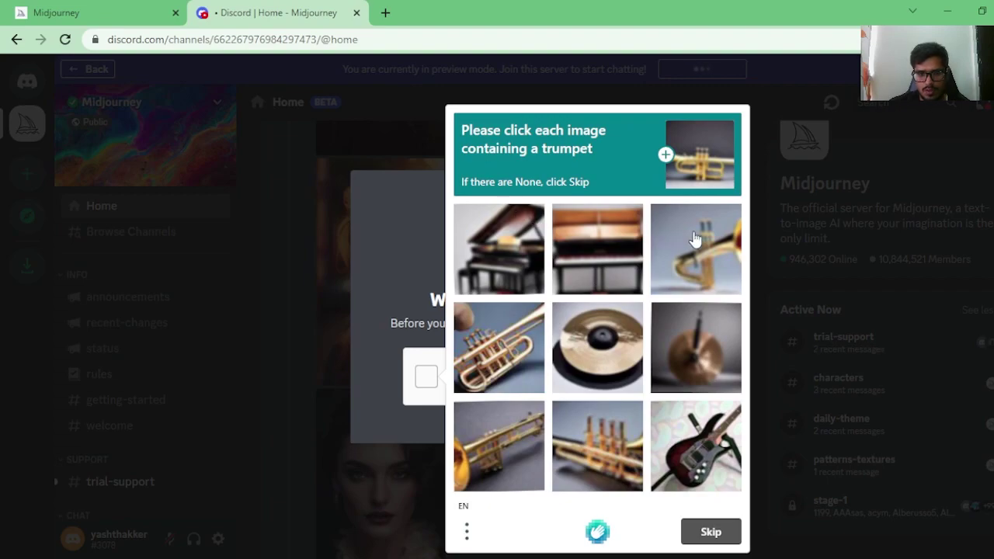
{"action": "left_click", "coordinate": [695, 239]}
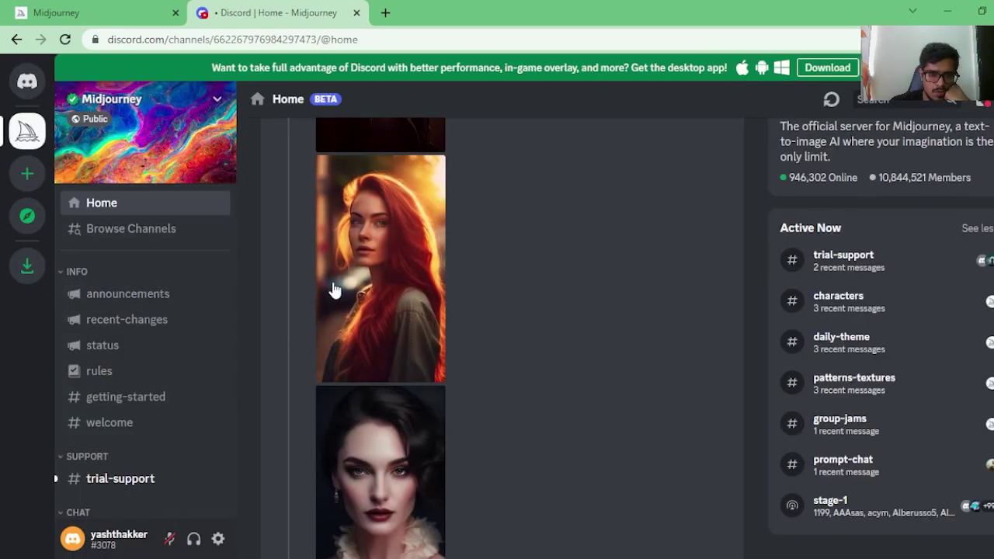
Search the Midjourney server's channel list for "newbi" and view the newbies-119 channel
{"action": "scroll", "coordinate": [161, 358], "scroll_direction": "down", "scroll_amount": 4}
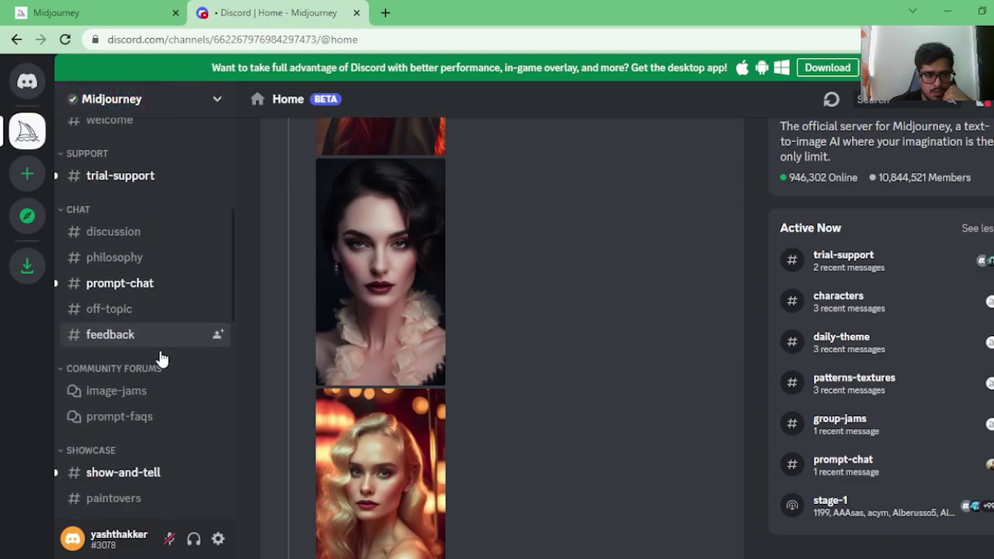
{"action": "scroll", "coordinate": [161, 359], "scroll_direction": "down", "scroll_amount": 8}
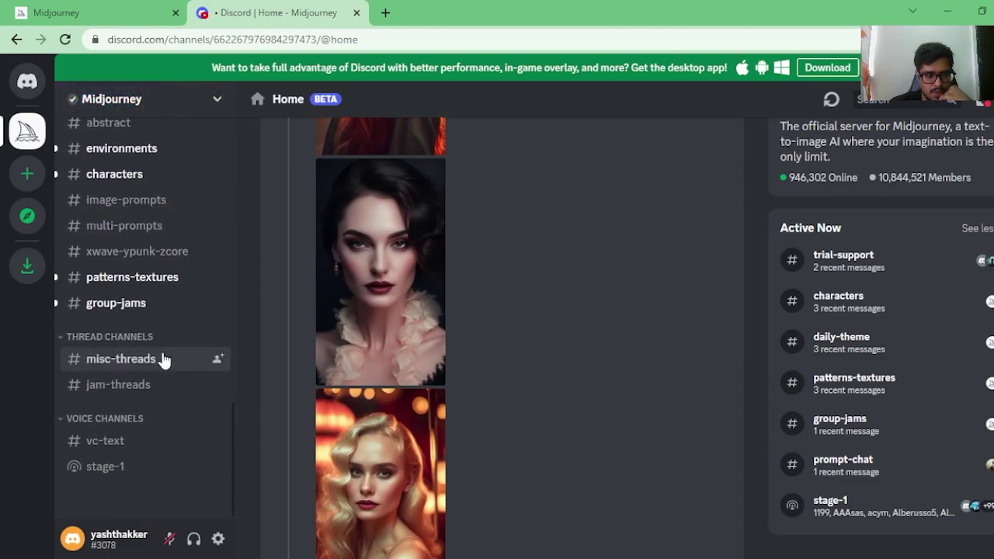
{"action": "scroll", "coordinate": [163, 359], "scroll_direction": "up", "scroll_amount": 12}
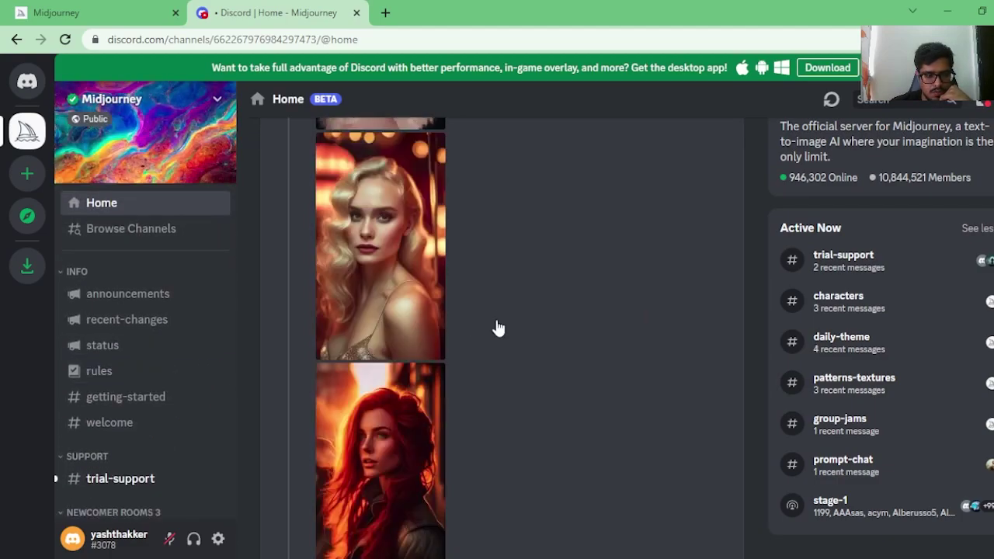
{"action": "scroll", "coordinate": [433, 225], "scroll_direction": "up", "scroll_amount": 3}
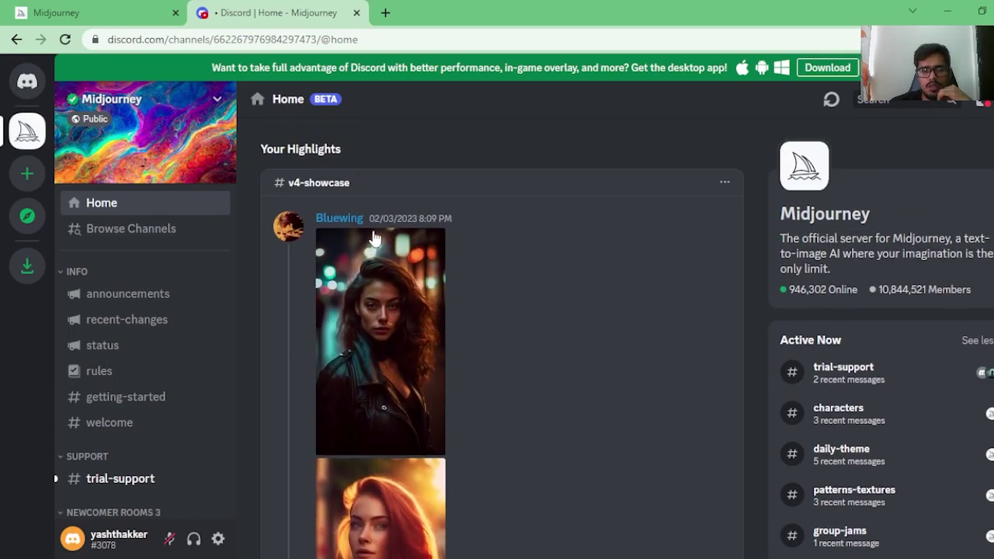
{"action": "left_click", "coordinate": [139, 235]}
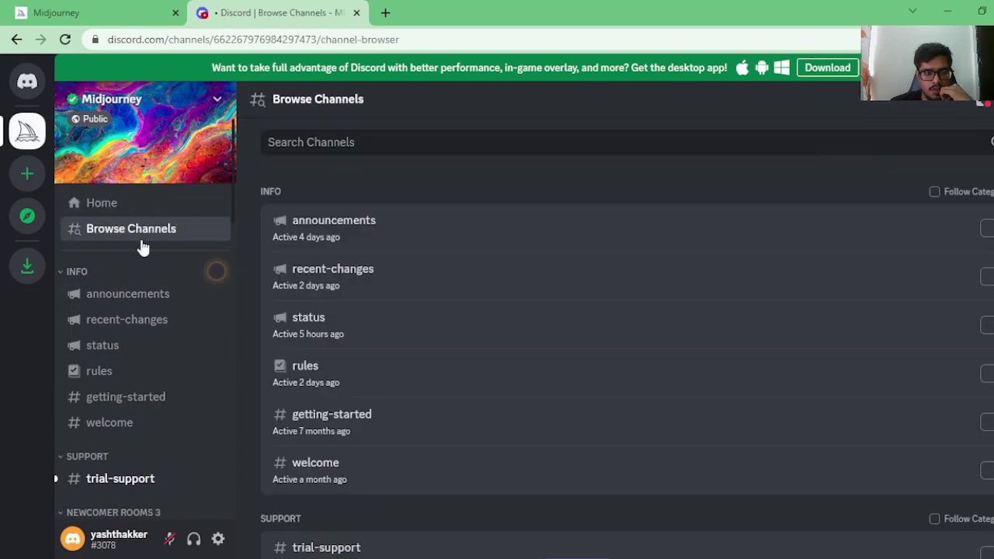
{"action": "scroll", "coordinate": [421, 338], "scroll_direction": "down", "scroll_amount": 1}
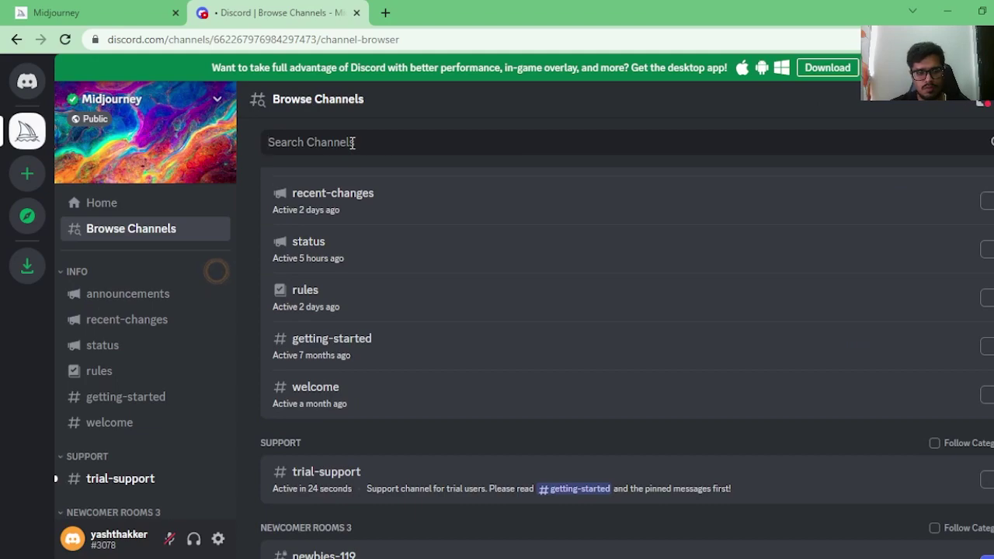
{"action": "left_click", "coordinate": [352, 142]}
{"action": "type", "text": "newbi"}
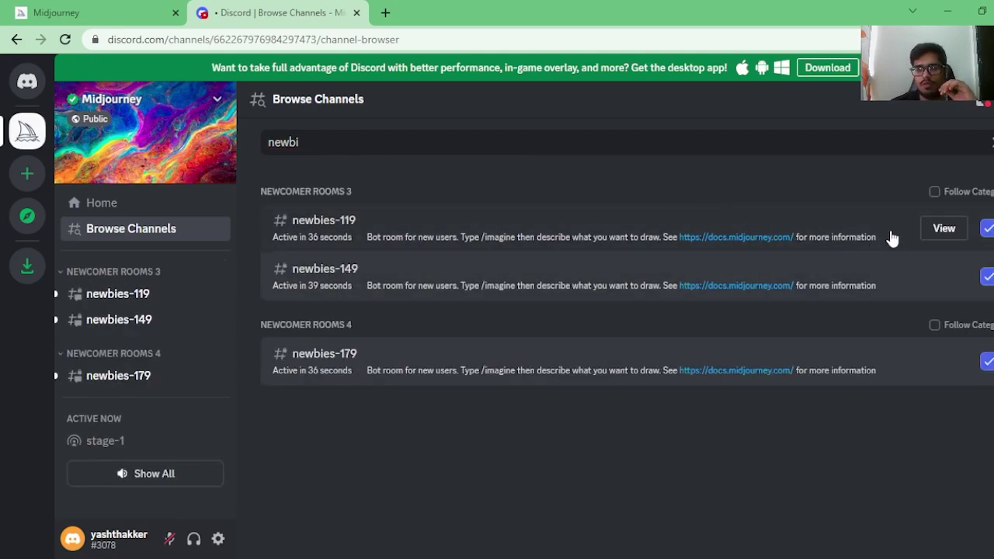
{"action": "left_click", "coordinate": [941, 227]}
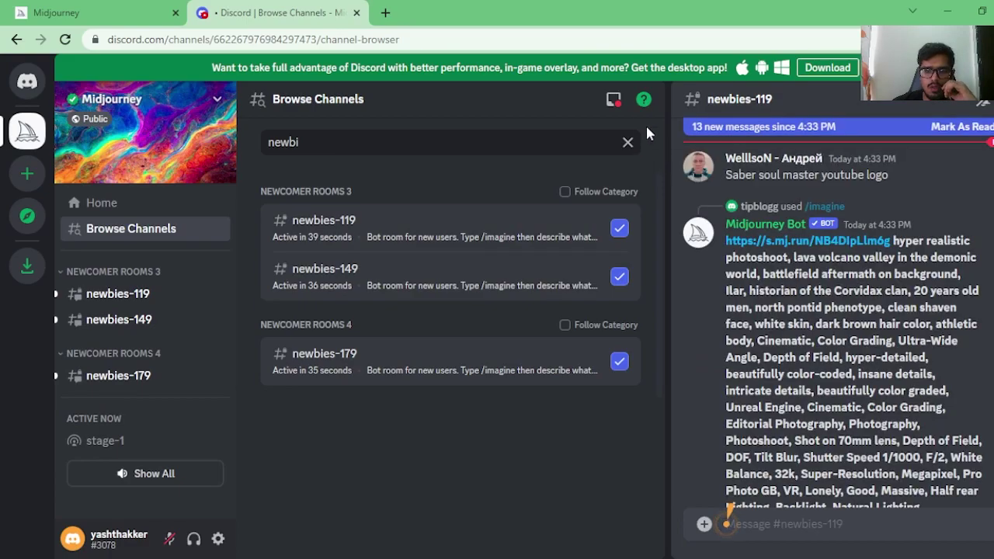
Clear the channel search, widen the newbies-119 chat, and examine the images members generated with the Midjourney Bot
{"action": "left_click", "coordinate": [628, 142]}
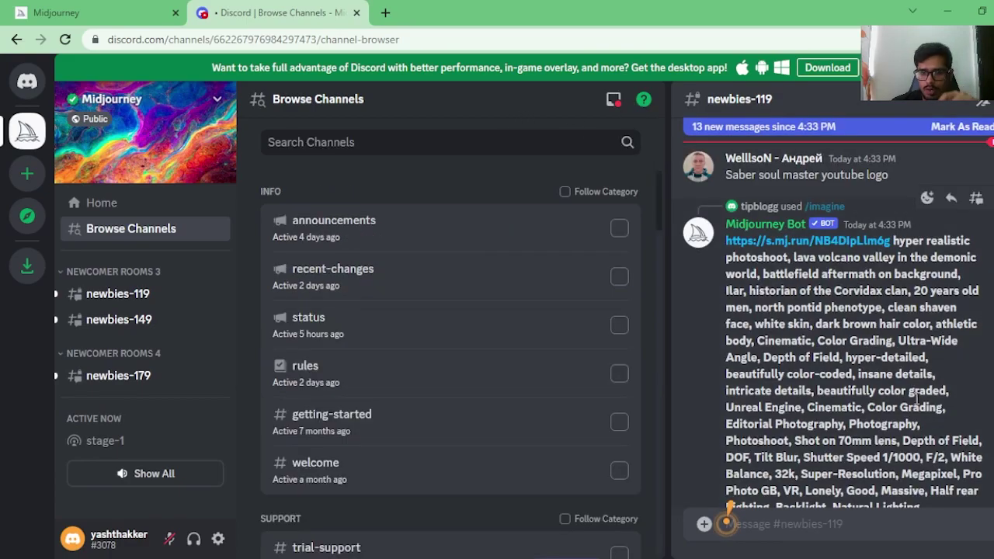
{"action": "scroll", "coordinate": [916, 399], "scroll_direction": "down", "scroll_amount": 15}
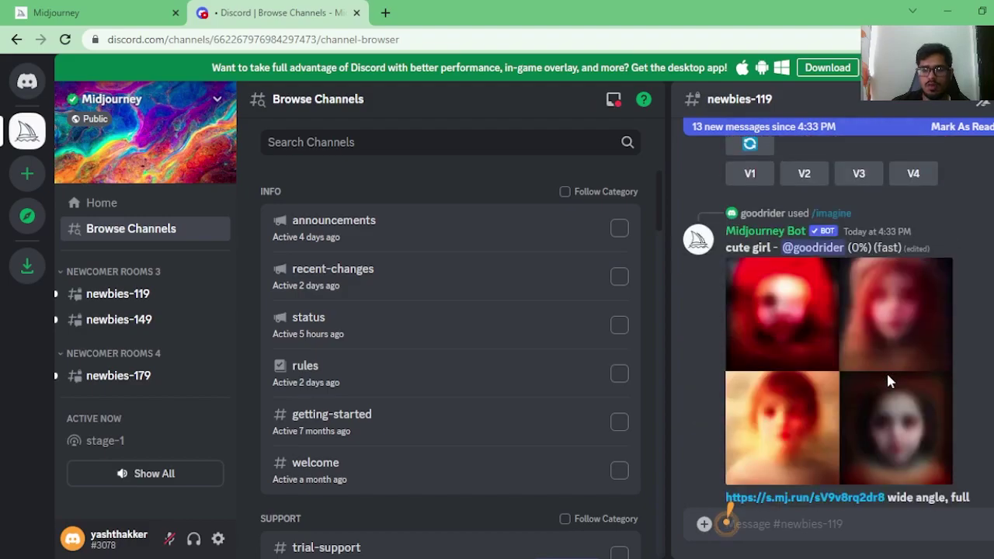
{"action": "scroll", "coordinate": [886, 371], "scroll_direction": "down", "scroll_amount": 10}
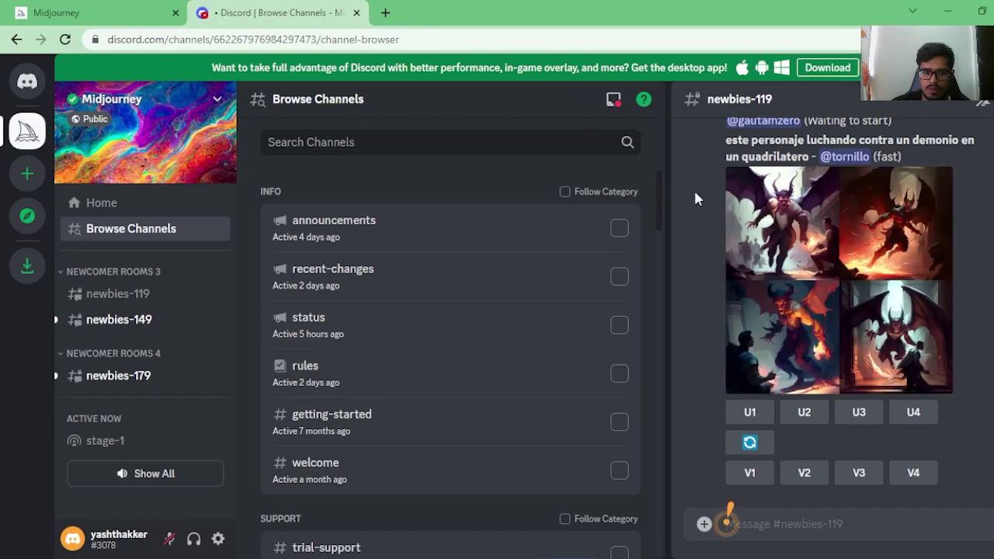
{"action": "left_click_drag", "start_coordinate": [664, 160], "coordinate": [357, 195]}
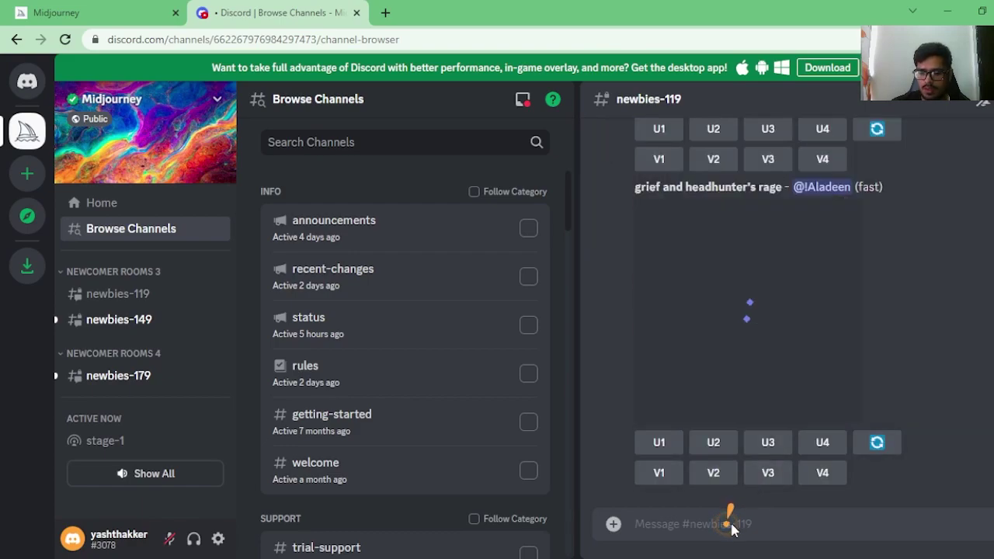
{"action": "left_click", "coordinate": [684, 478]}
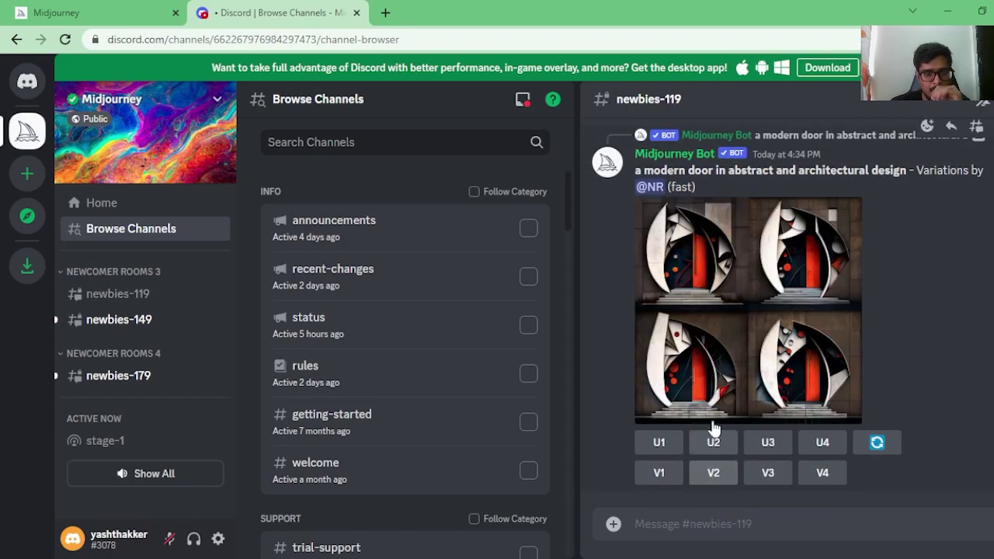
{"action": "scroll", "coordinate": [720, 252], "scroll_direction": "up", "scroll_amount": 4}
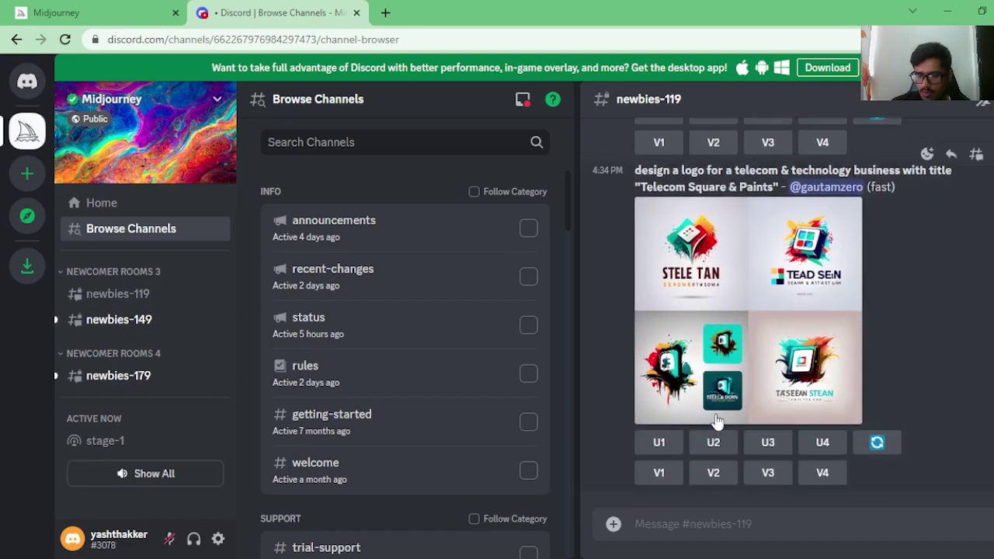
Open the lexica.art website in a new browser tab
{"action": "left_click", "coordinate": [387, 13]}
{"action": "type", "text": "lexica.art"}
{"action": "key", "text": "Return"}
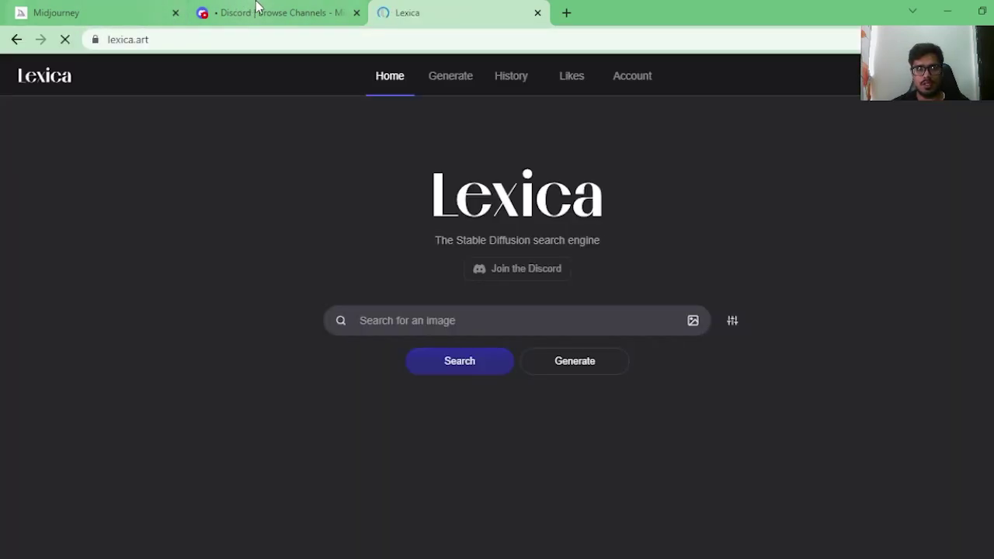
Switch back to the Discord tab and submit an /imagine request in newbies-119 with the prompt "elon musk in mahabharata"
{"action": "left_click", "coordinate": [318, 10]}
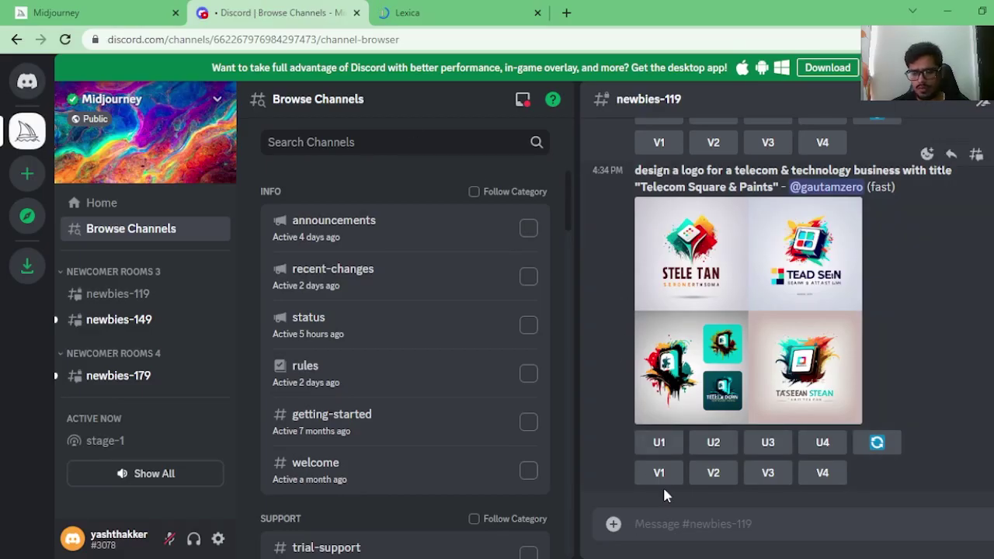
{"action": "type", "text": "/i"}
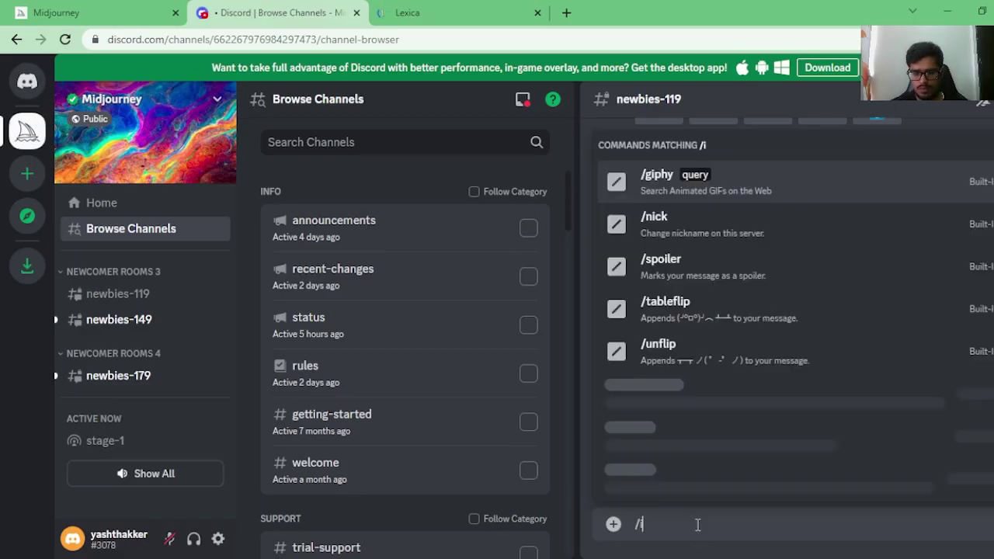
{"action": "type", "text": "magine"}
{"action": "key", "text": "Tab"}
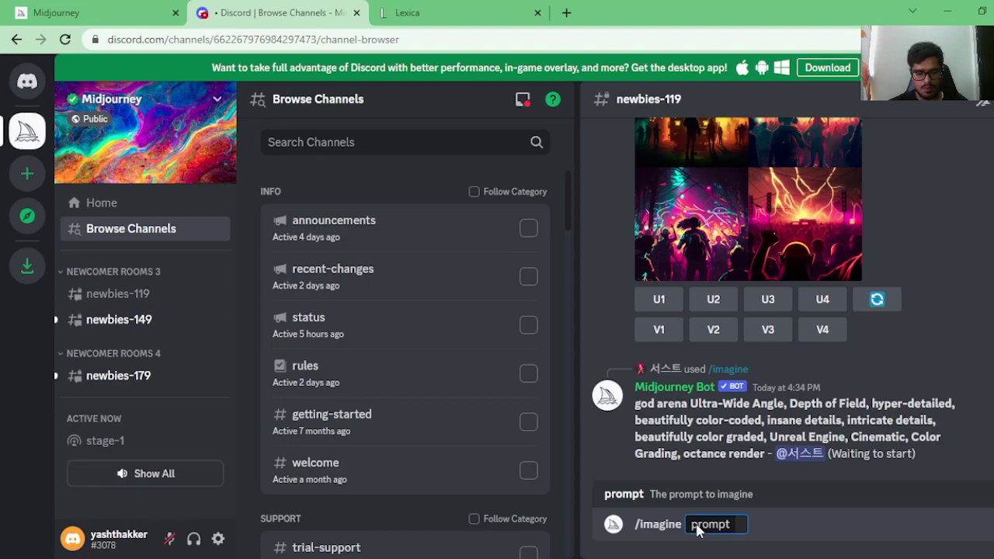
{"action": "type", "text": "n"}
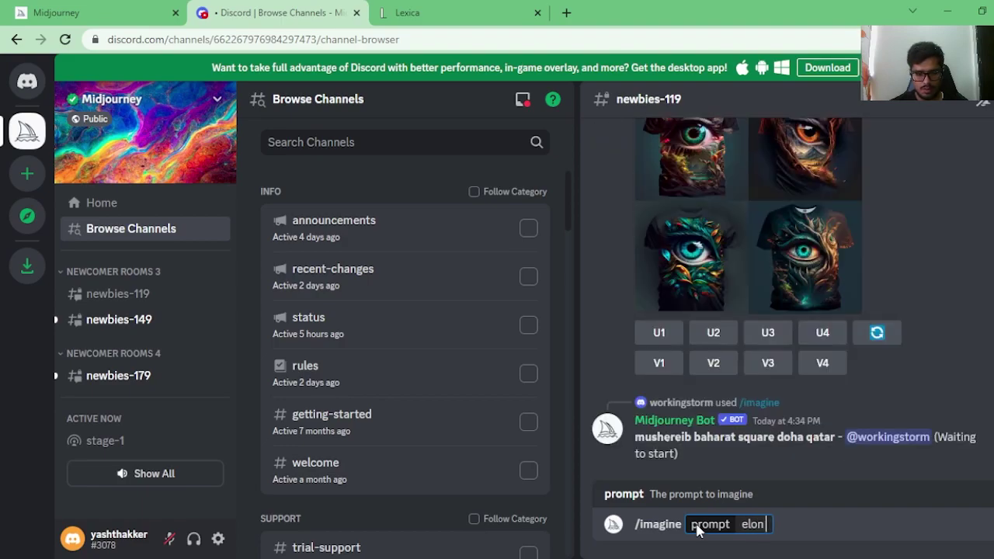
{"action": "type", "text": " musk in maha"}
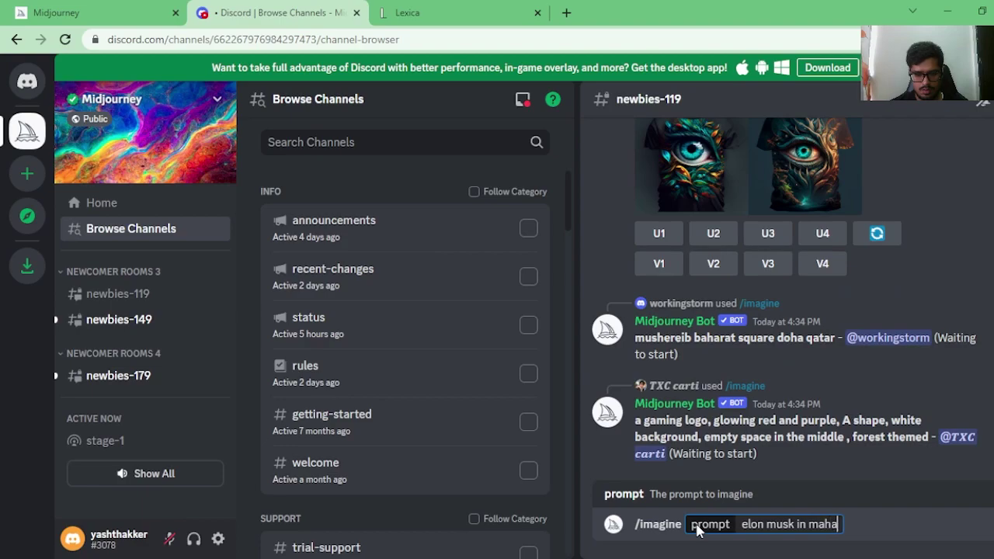
{"action": "type", "text": "bharata"}
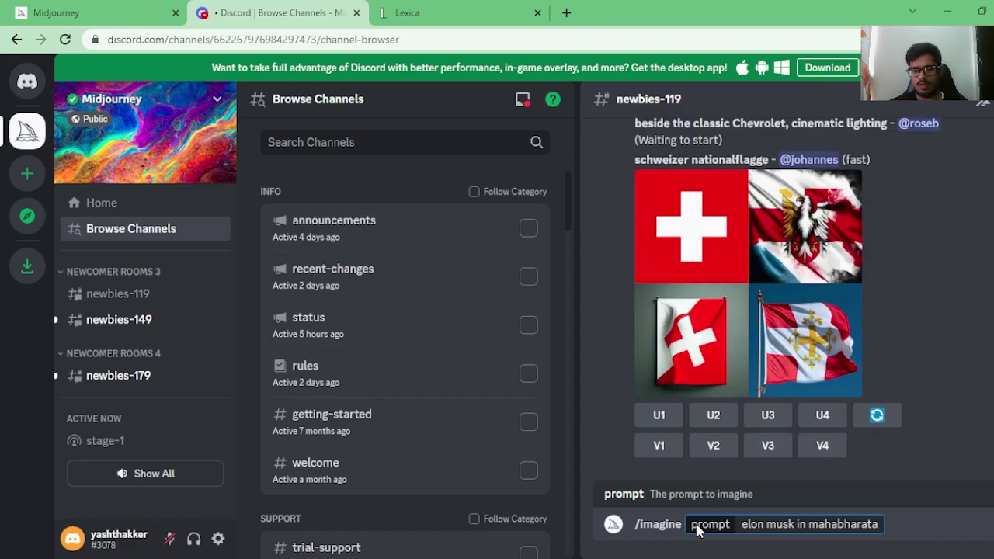
{"action": "key", "text": "Return"}
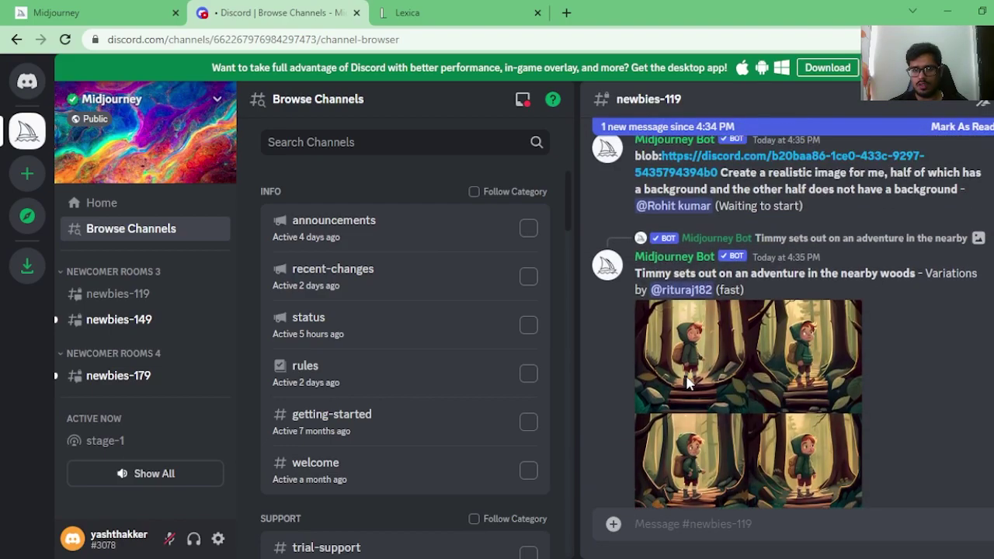
Accept the Midjourney Bot's terms of service in newbies-119 and look over its welcome message and the surrounding posts
{"action": "scroll", "coordinate": [687, 380], "scroll_direction": "up", "scroll_amount": 5}
{"action": "left_click", "coordinate": [689, 367]}
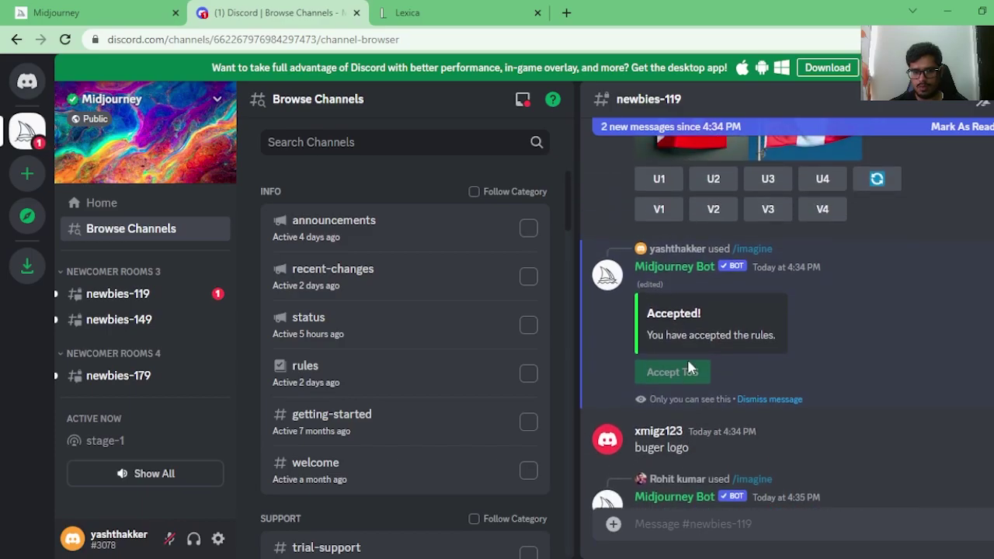
{"action": "scroll", "coordinate": [689, 368], "scroll_direction": "down", "scroll_amount": 10}
{"action": "scroll", "coordinate": [804, 377], "scroll_direction": "up", "scroll_amount": 4}
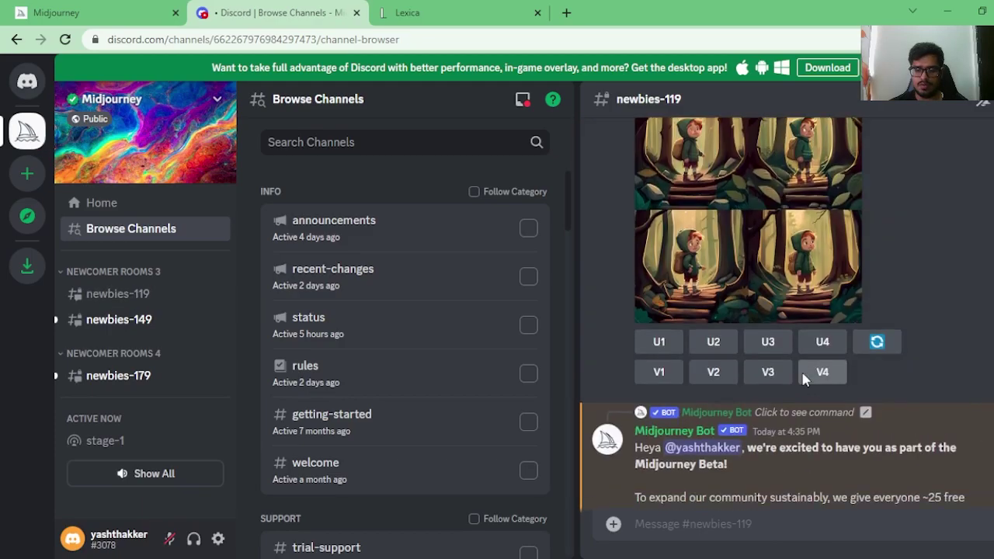
{"action": "scroll", "coordinate": [805, 378], "scroll_direction": "down", "scroll_amount": 8}
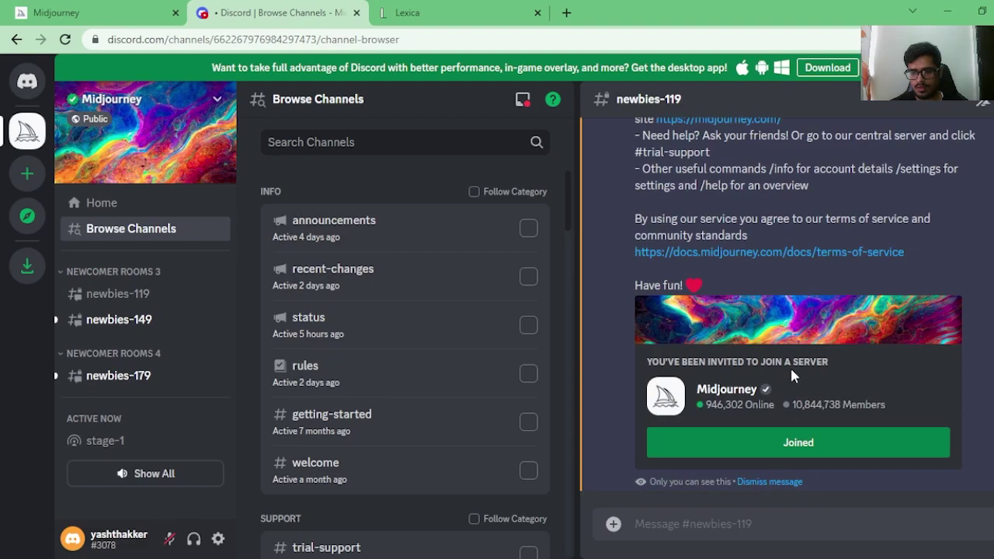
{"action": "scroll", "coordinate": [790, 366], "scroll_direction": "up", "scroll_amount": 15}
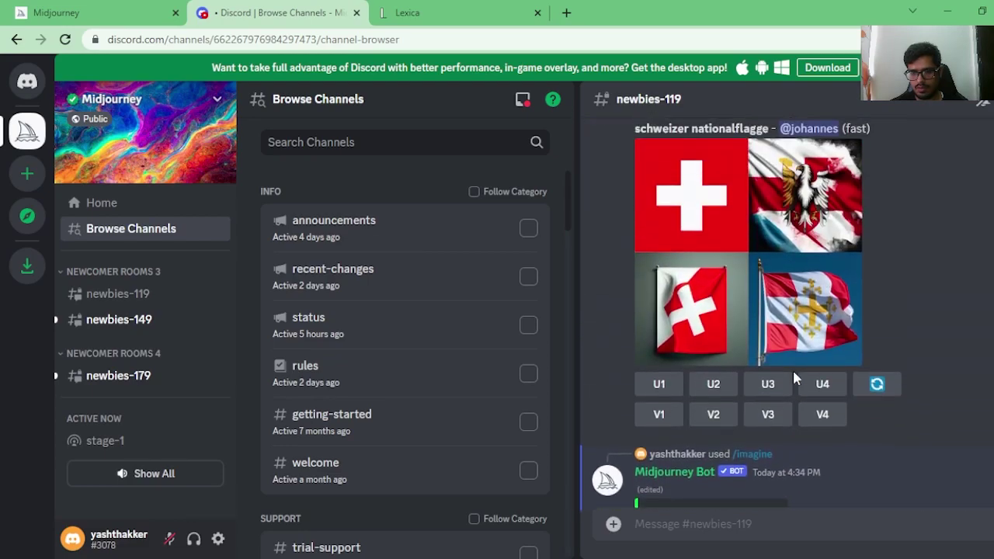
{"action": "scroll", "coordinate": [792, 368], "scroll_direction": "up", "scroll_amount": 15}
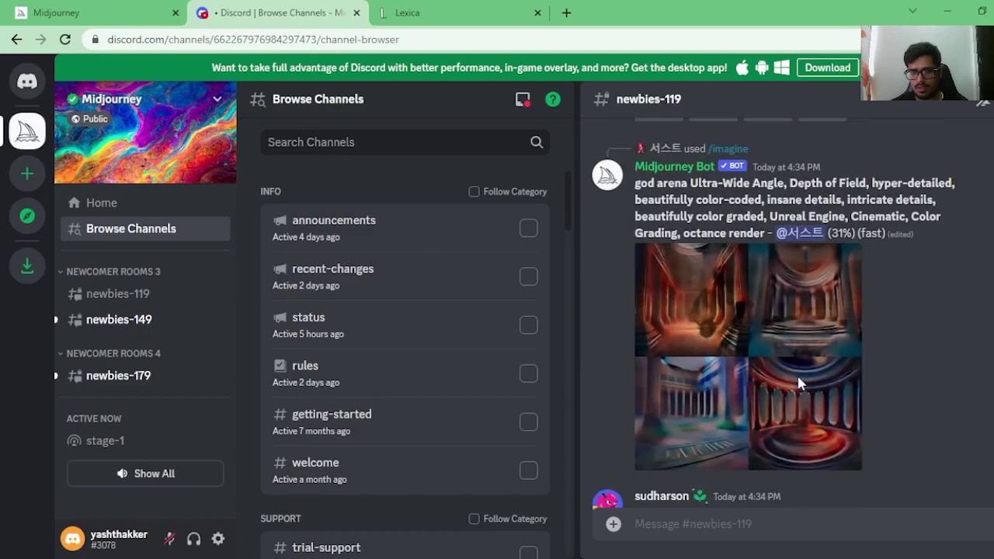
{"action": "scroll", "coordinate": [797, 374], "scroll_direction": "down", "scroll_amount": 20}
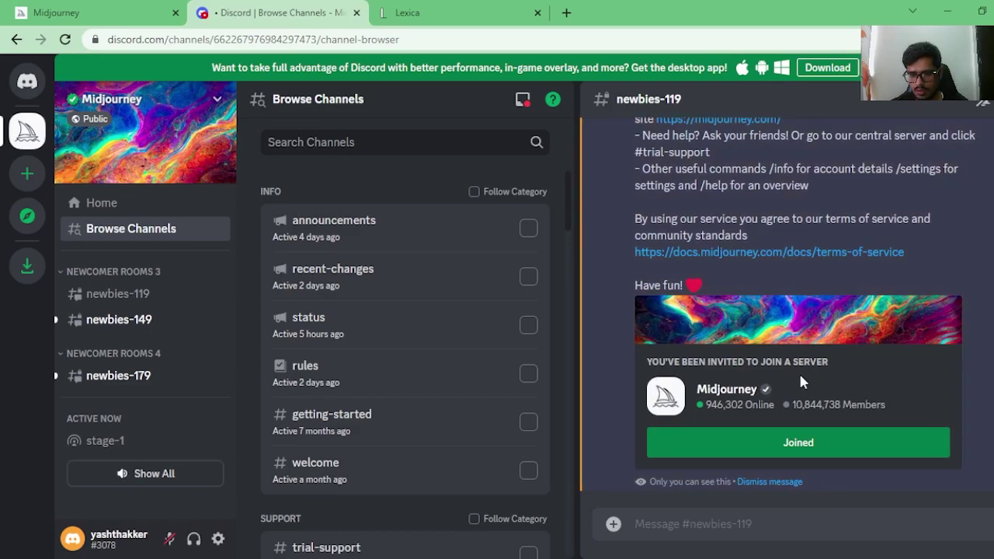
Start a new /imagine command in the newbies-119 message box with its prompt left empty
{"action": "left_click", "coordinate": [722, 533]}
{"action": "type", "text": "/im"}
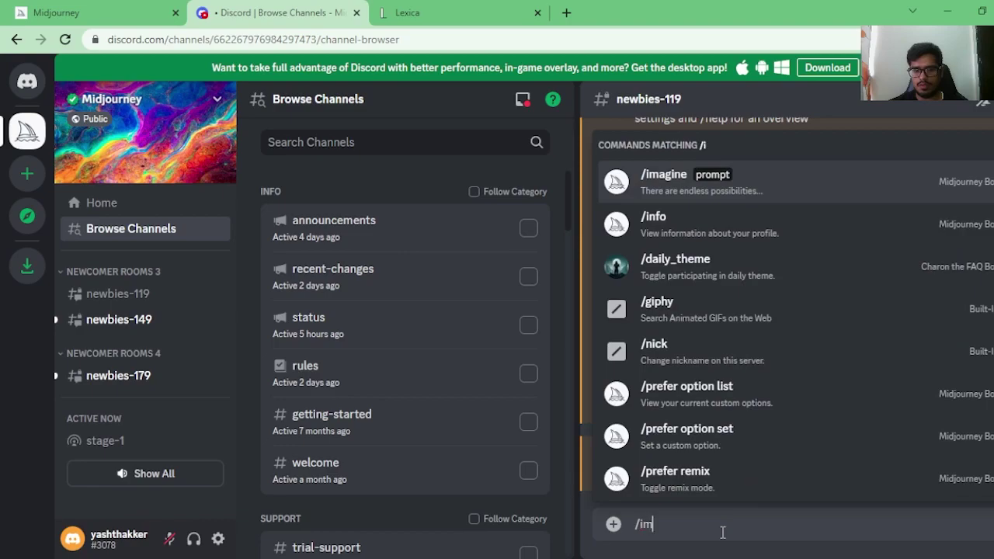
{"action": "key", "text": "Tab"}
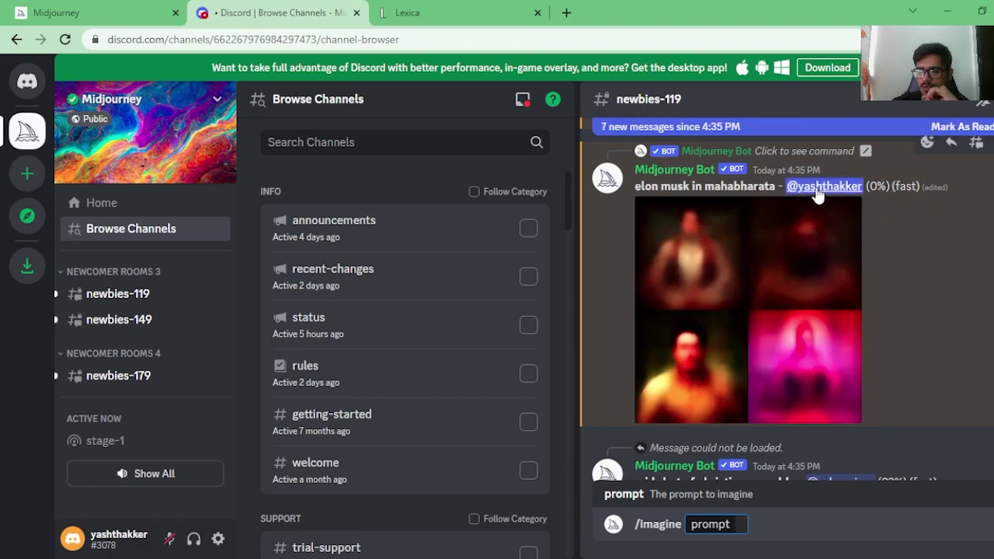
Examine the generation progress and speed mode of the "elon musk in mahabharata" request in the chat
{"action": "left_click_drag", "start_coordinate": [886, 184], "coordinate": [870, 183]}
{"action": "double_click", "coordinate": [905, 186]}
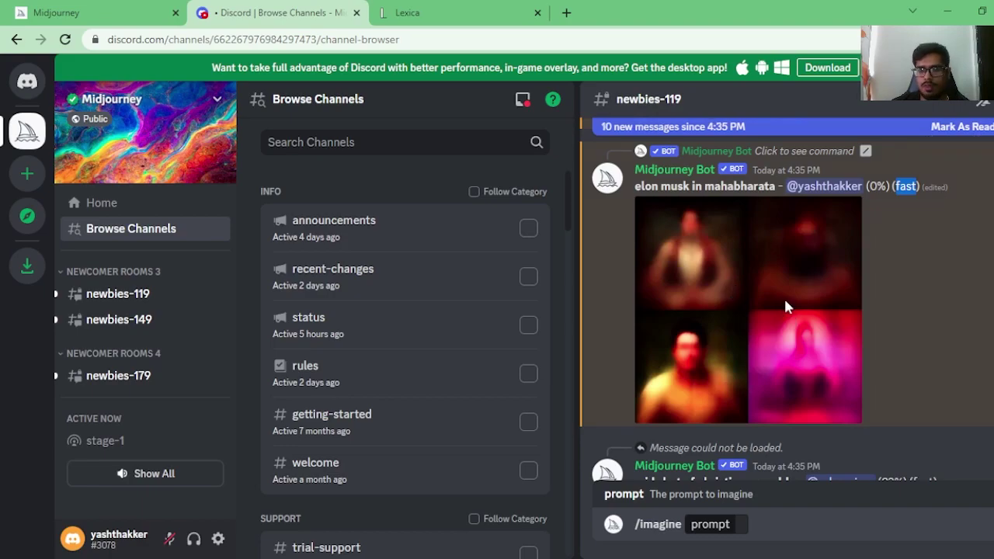
{"action": "scroll", "coordinate": [785, 308], "scroll_direction": "down", "scroll_amount": 2}
{"action": "scroll", "coordinate": [786, 307], "scroll_direction": "up", "scroll_amount": 5}
{"action": "scroll", "coordinate": [784, 296], "scroll_direction": "down", "scroll_amount": 3}
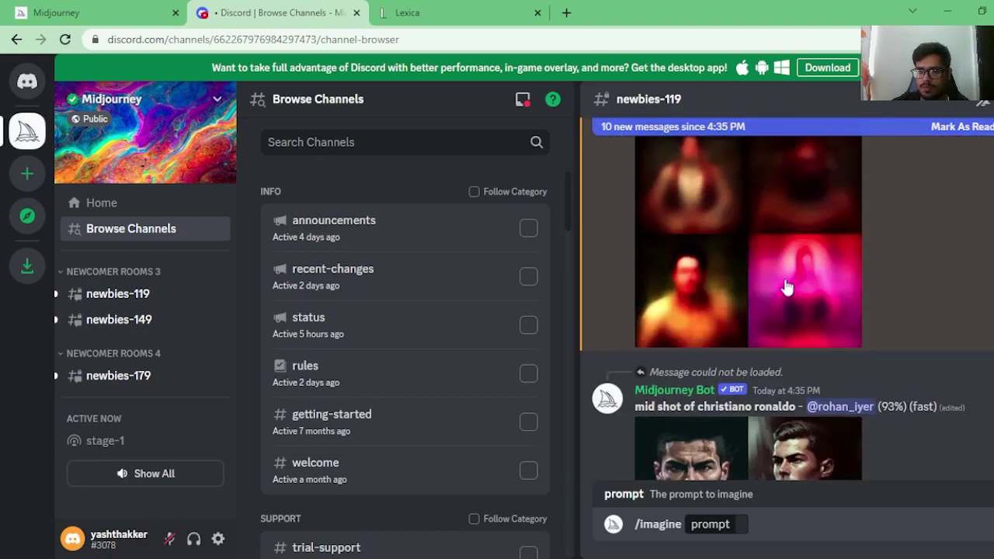
{"action": "scroll", "coordinate": [780, 264], "scroll_direction": "down", "scroll_amount": 2}
{"action": "scroll", "coordinate": [804, 303], "scroll_direction": "up", "scroll_amount": 2}
{"action": "scroll", "coordinate": [805, 309], "scroll_direction": "up", "scroll_amount": 1}
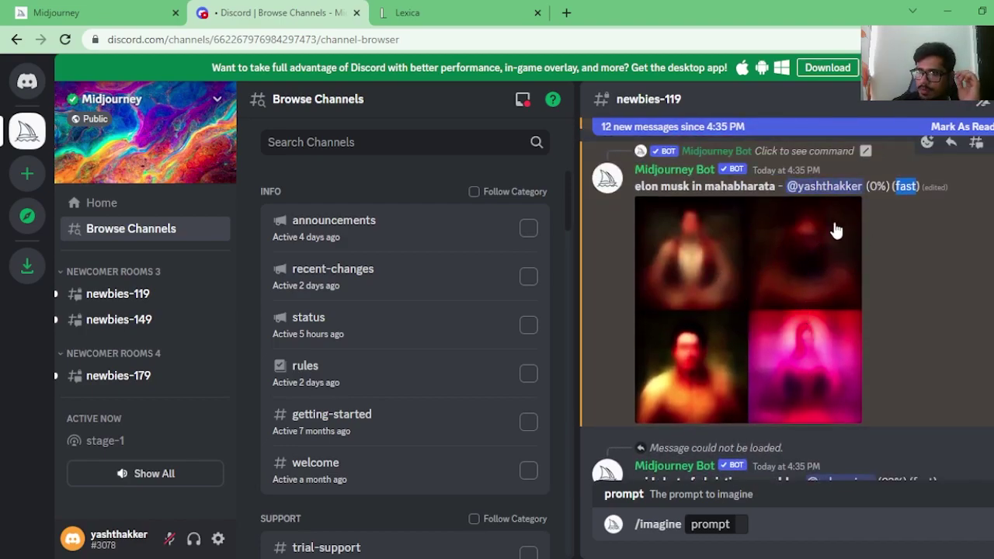
{"action": "scroll", "coordinate": [713, 294], "scroll_direction": "up", "scroll_amount": 1}
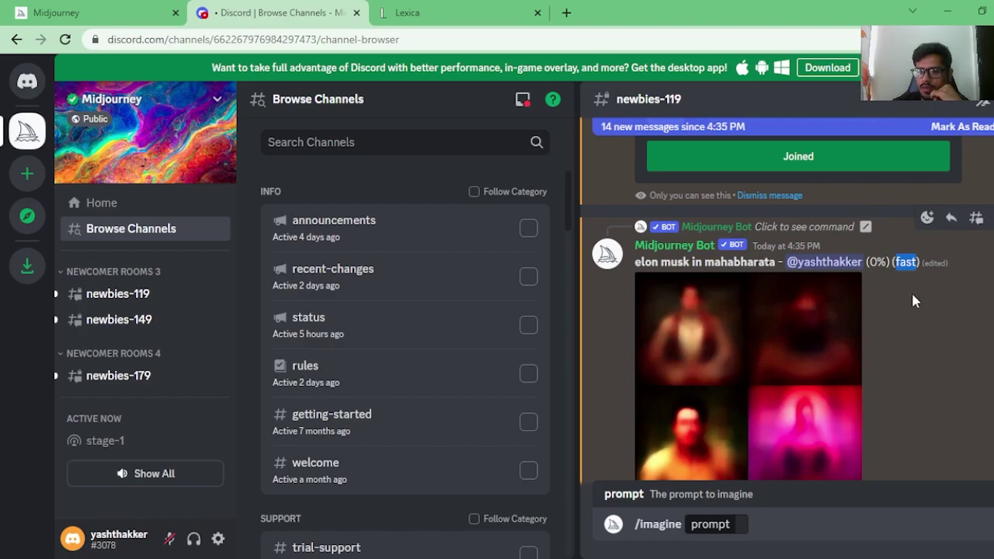
Browse the images and prompts other members posted in newbies-119, including the half-background portrait
{"action": "scroll", "coordinate": [913, 301], "scroll_direction": "down", "scroll_amount": 5}
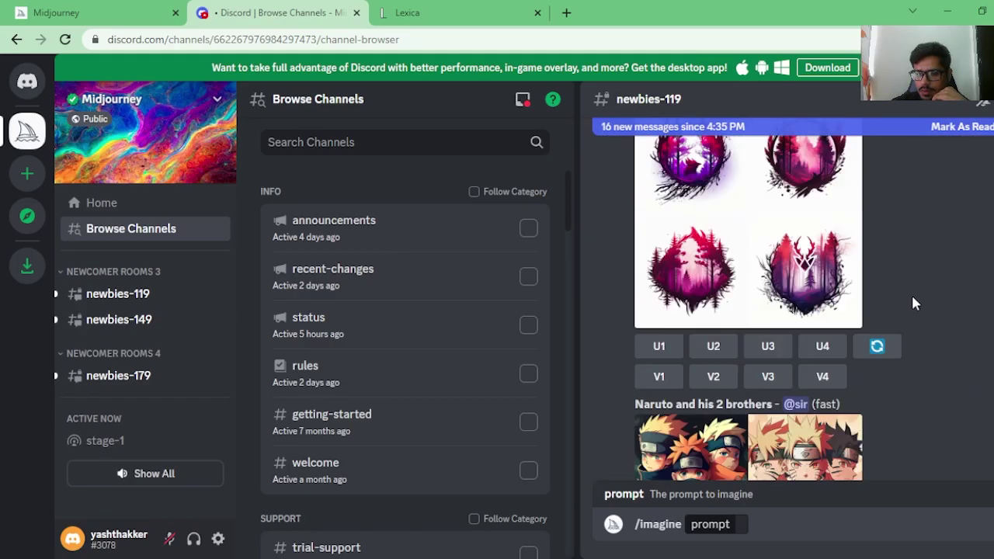
{"action": "scroll", "coordinate": [912, 302], "scroll_direction": "down", "scroll_amount": 5}
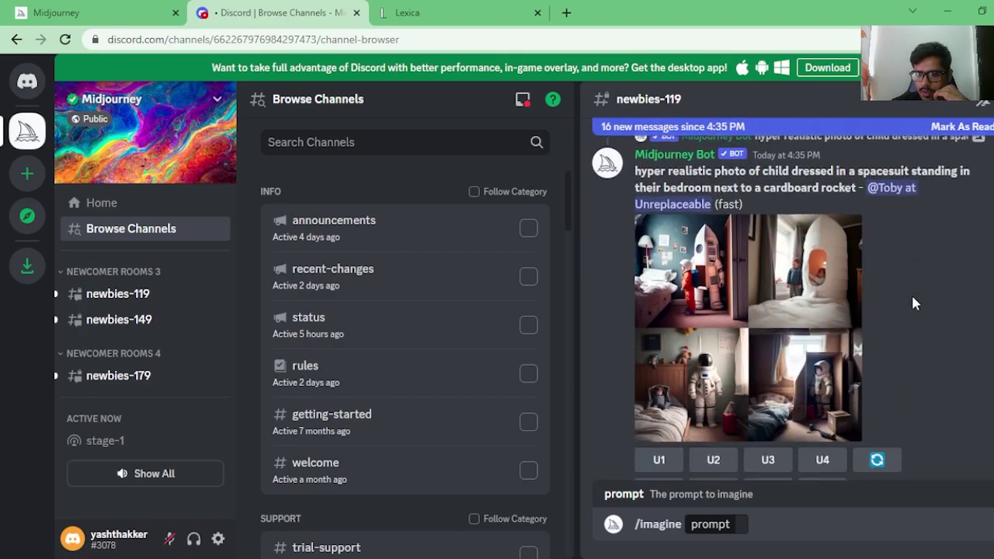
{"action": "scroll", "coordinate": [913, 303], "scroll_direction": "down", "scroll_amount": 5}
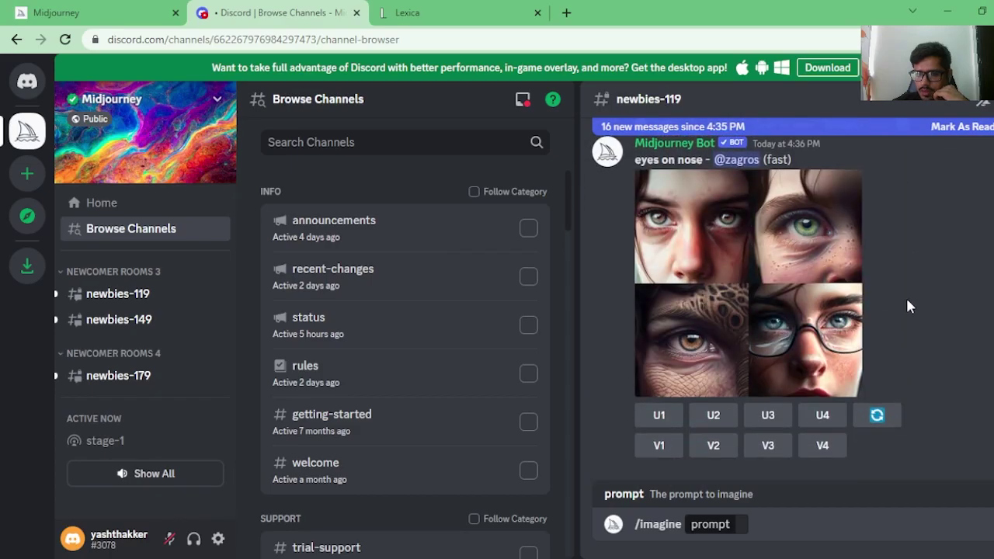
{"action": "scroll", "coordinate": [906, 299], "scroll_direction": "down", "scroll_amount": 5}
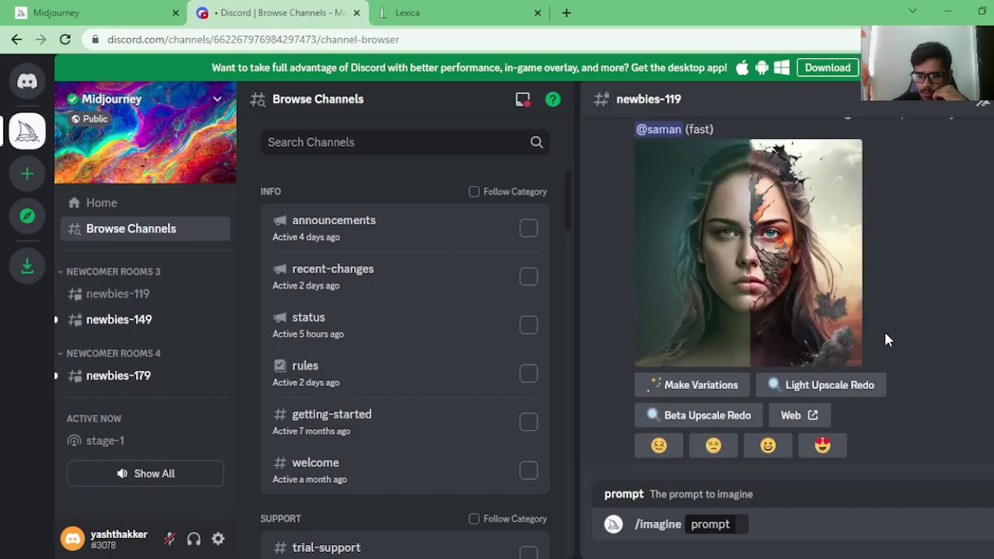
{"action": "scroll", "coordinate": [884, 334], "scroll_direction": "up", "scroll_amount": 8}
{"action": "scroll", "coordinate": [892, 342], "scroll_direction": "up", "scroll_amount": 10}
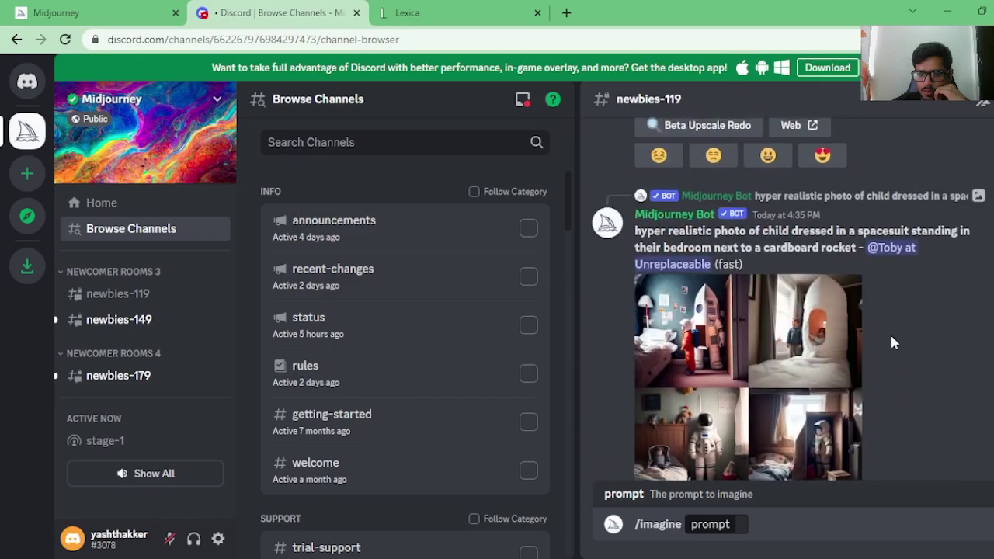
{"action": "scroll", "coordinate": [890, 332], "scroll_direction": "up", "scroll_amount": 10}
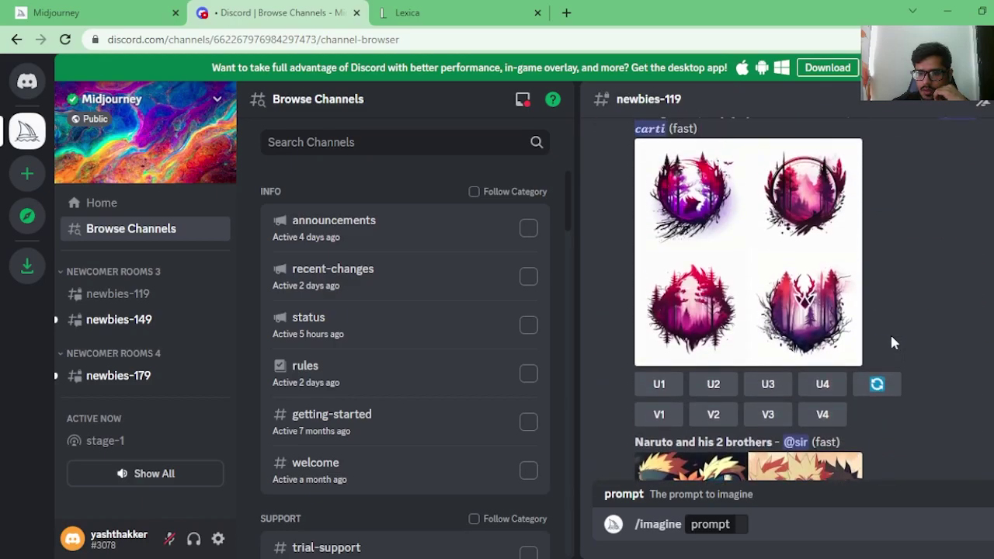
{"action": "scroll", "coordinate": [889, 333], "scroll_direction": "down", "scroll_amount": 10}
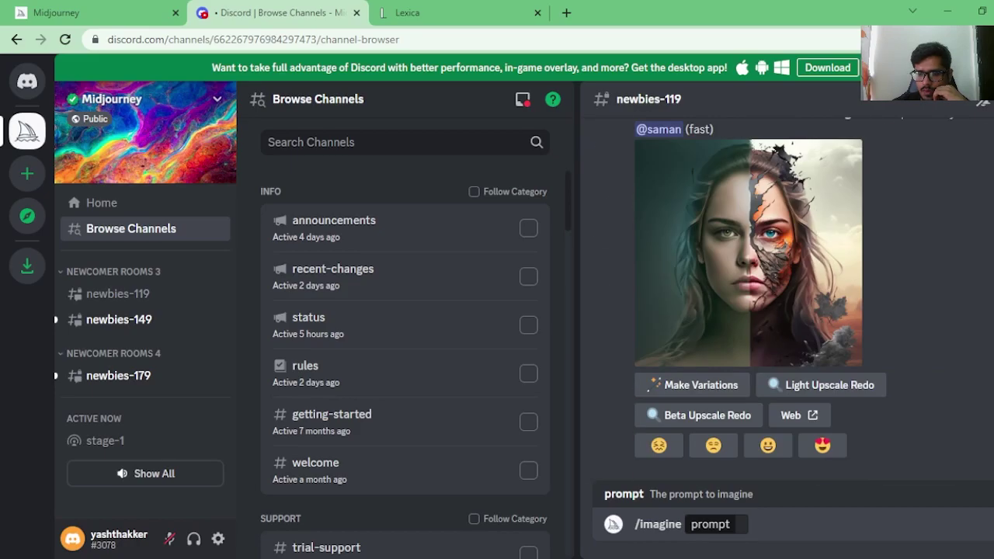
{"action": "scroll", "coordinate": [936, 339], "scroll_direction": "up", "scroll_amount": 2}
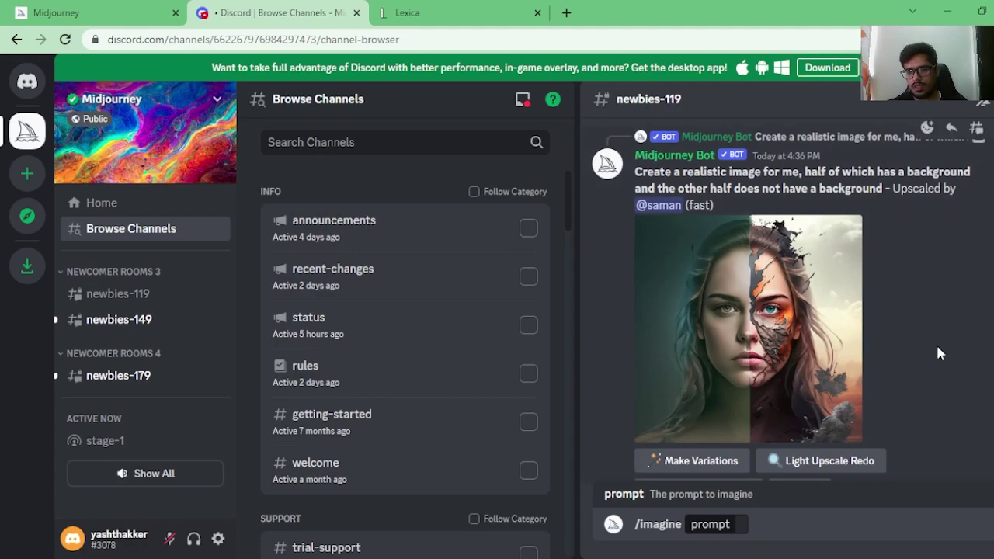
{"action": "scroll", "coordinate": [916, 318], "scroll_direction": "down", "scroll_amount": 5}
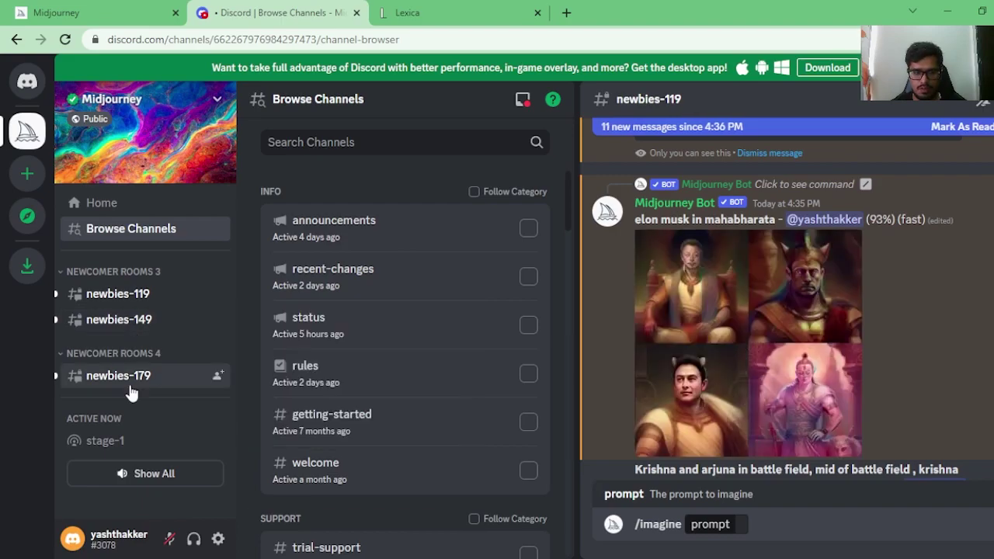
Review the four "elon musk in mahabharata" images and request variations of the fourth one with V4
{"action": "mouse_move", "coordinate": [131, 394]}
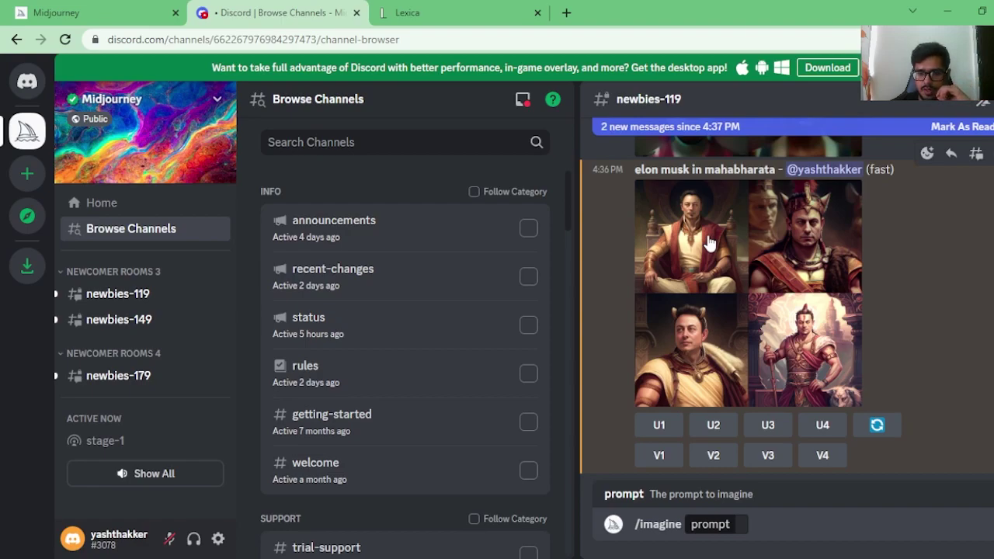
{"action": "scroll", "coordinate": [709, 233], "scroll_direction": "down", "scroll_amount": 3}
{"action": "scroll", "coordinate": [710, 233], "scroll_direction": "up", "scroll_amount": 3}
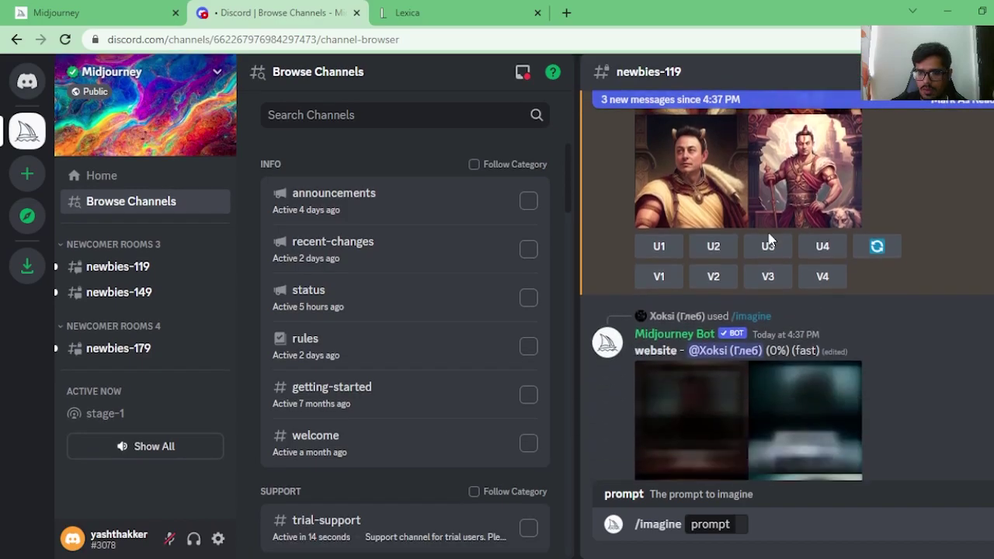
{"action": "left_click", "coordinate": [752, 197]}
{"action": "left_click", "coordinate": [787, 165]}
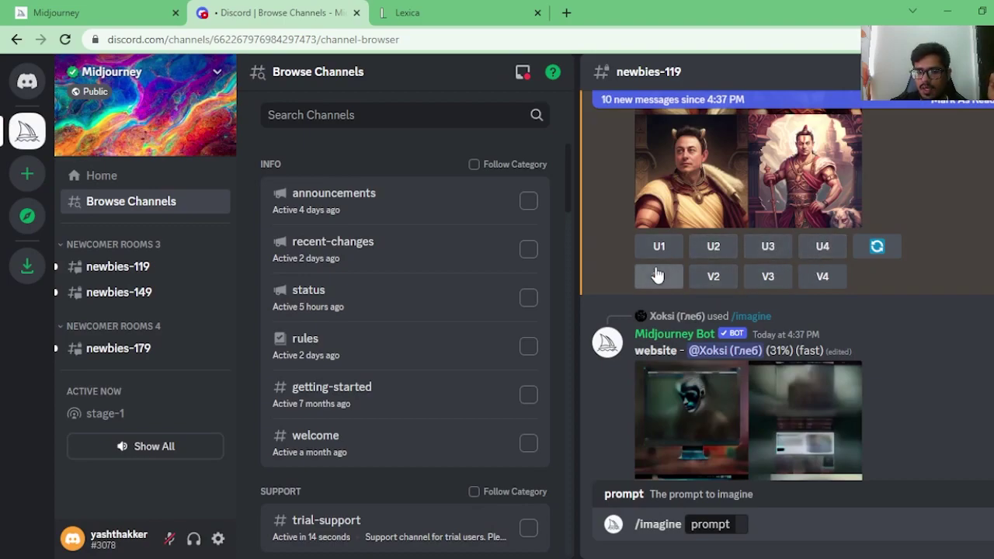
{"action": "scroll", "coordinate": [830, 274], "scroll_direction": "up", "scroll_amount": 1}
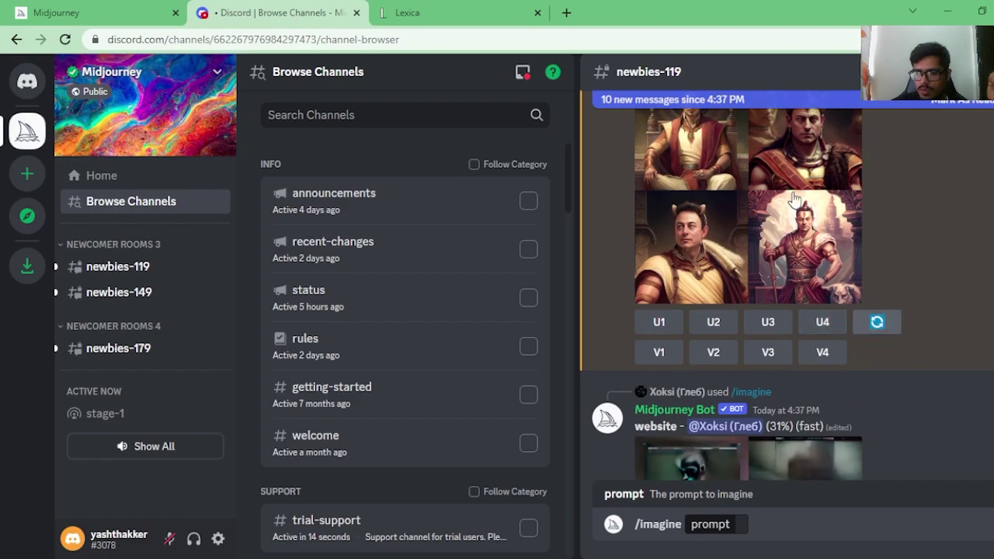
{"action": "scroll", "coordinate": [876, 326], "scroll_direction": "up", "scroll_amount": 1}
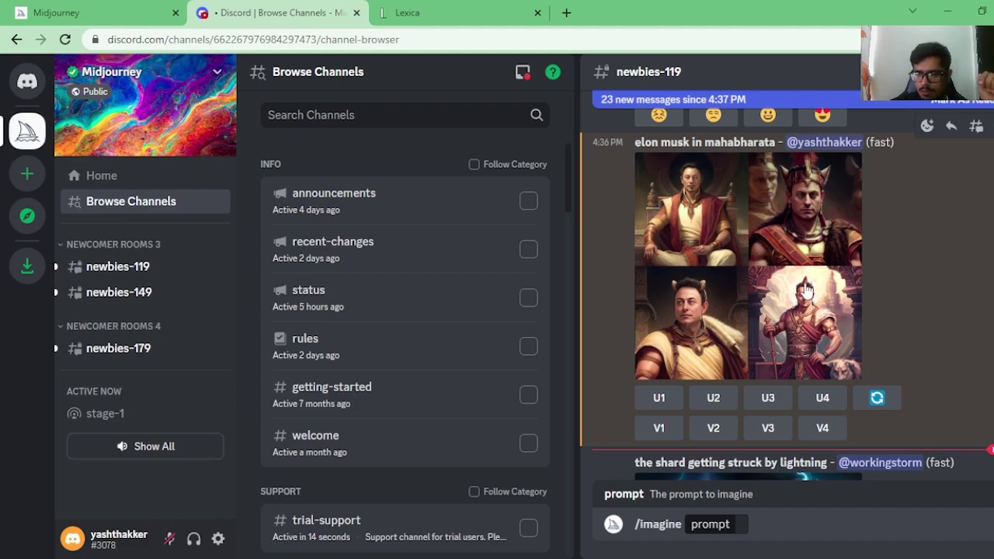
{"action": "left_click", "coordinate": [822, 428]}
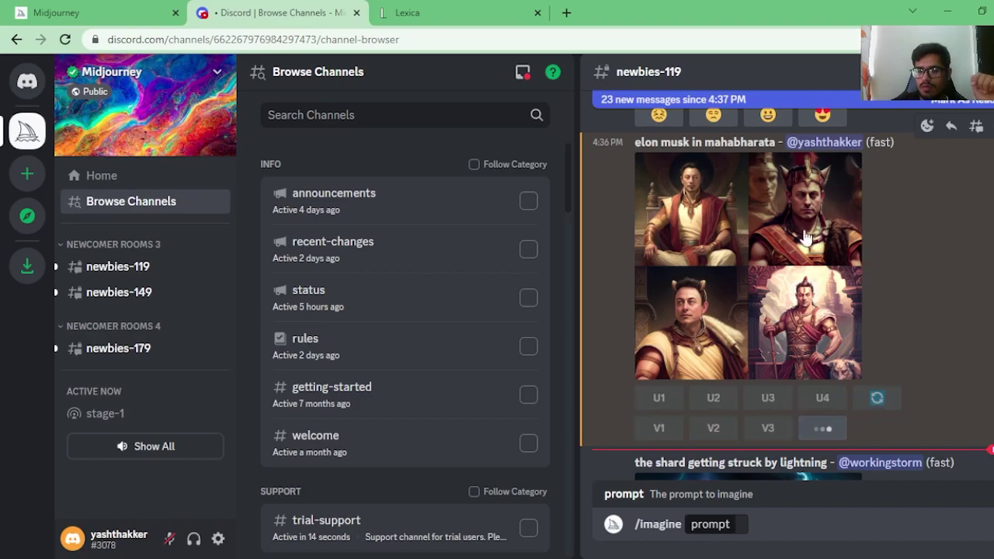
{"action": "scroll", "coordinate": [800, 217], "scroll_direction": "down", "scroll_amount": 5}
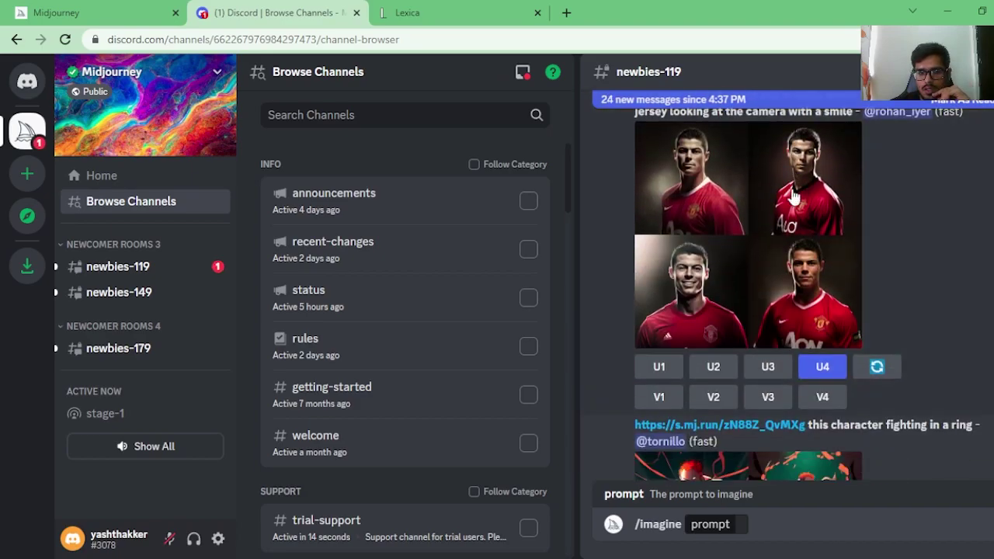
Scroll through newbies-119 to the "elon musk in mahabharata" variations request and check how its four images are rendering
{"action": "scroll", "coordinate": [792, 194], "scroll_direction": "down", "scroll_amount": 10}
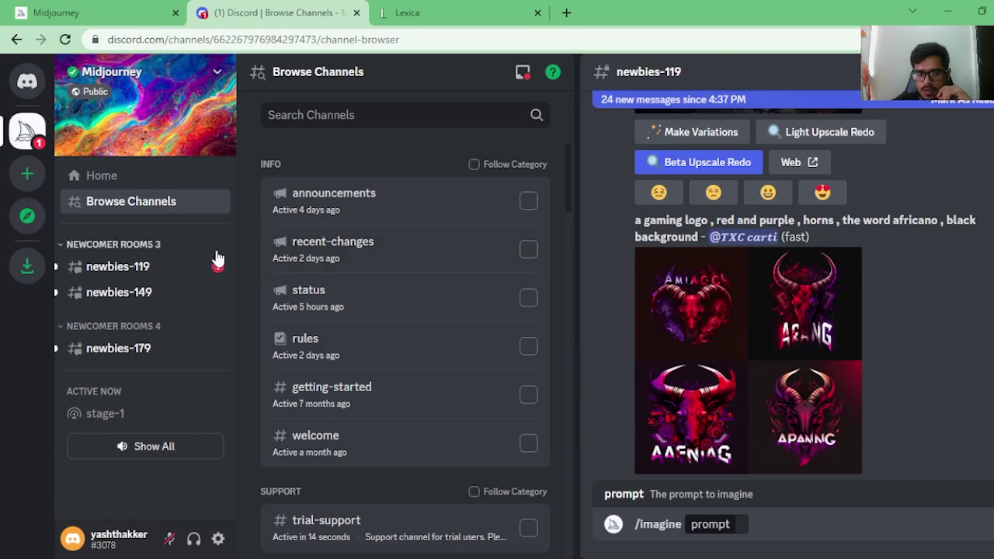
{"action": "scroll", "coordinate": [790, 287], "scroll_direction": "down", "scroll_amount": 5}
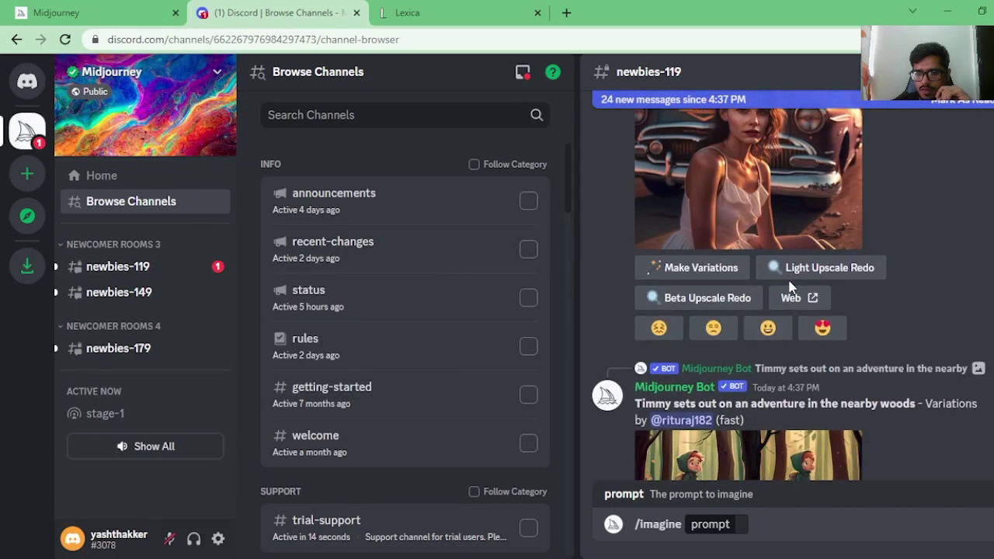
{"action": "scroll", "coordinate": [789, 281], "scroll_direction": "down", "scroll_amount": 15}
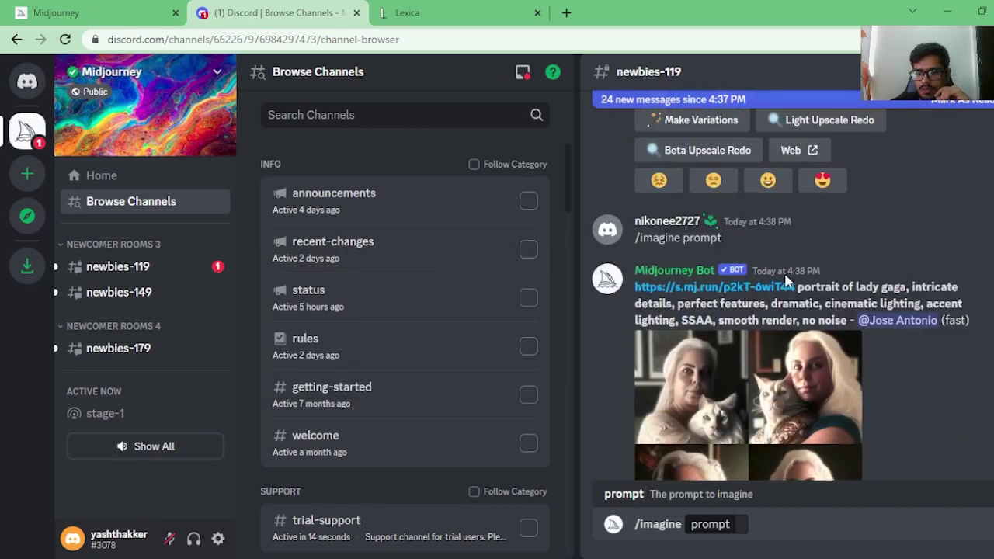
{"action": "scroll", "coordinate": [786, 279], "scroll_direction": "down", "scroll_amount": 10}
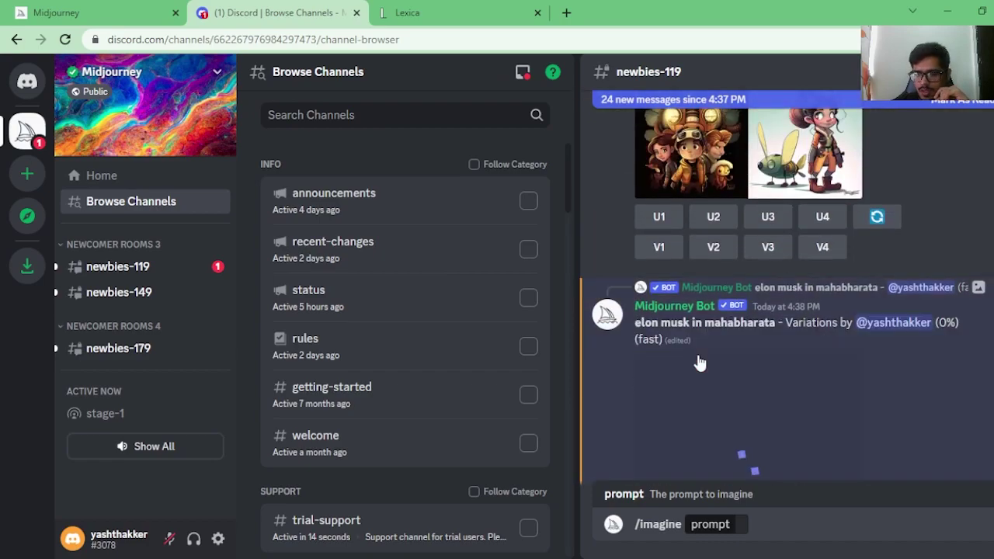
{"action": "scroll", "coordinate": [715, 311], "scroll_direction": "up", "scroll_amount": 4}
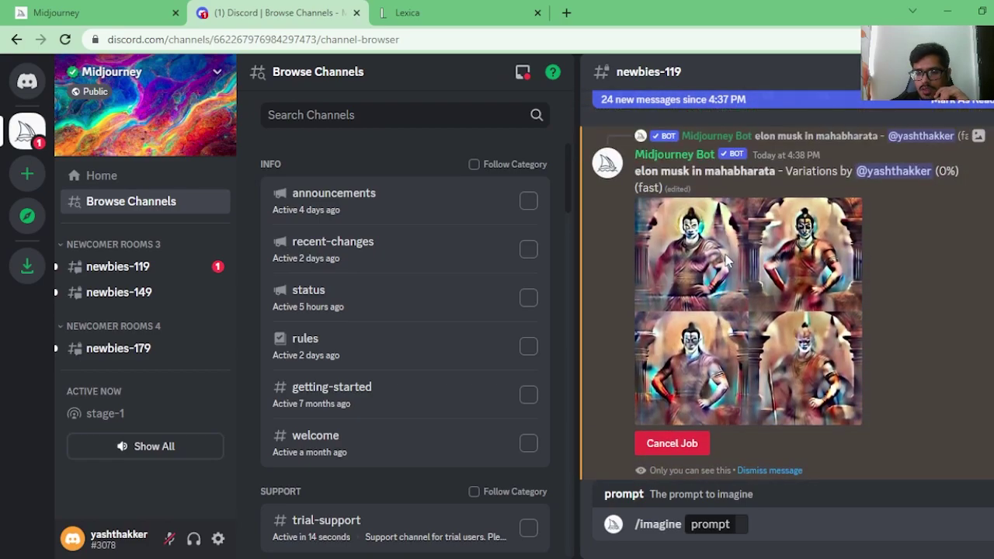
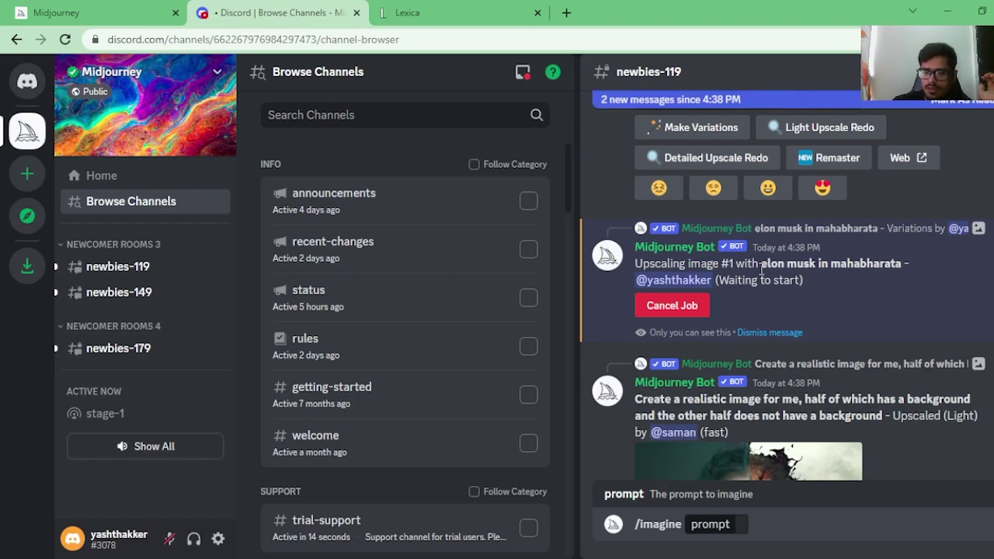
Follow the upscaling of image #1 from the "elon musk in mahabharata" variations among the other members' posts
{"action": "scroll", "coordinate": [804, 256], "scroll_direction": "down", "scroll_amount": 1}
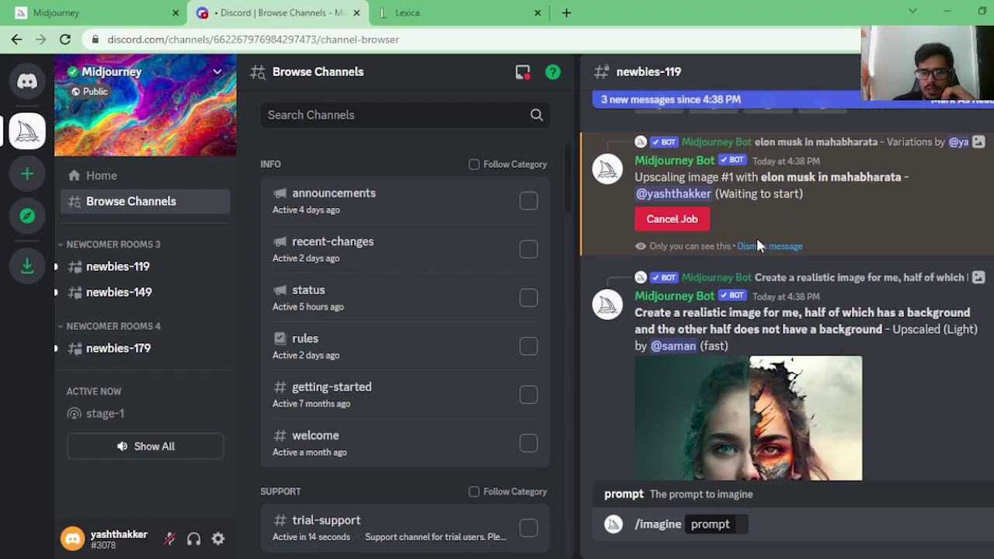
{"action": "scroll", "coordinate": [756, 236], "scroll_direction": "up", "scroll_amount": 1}
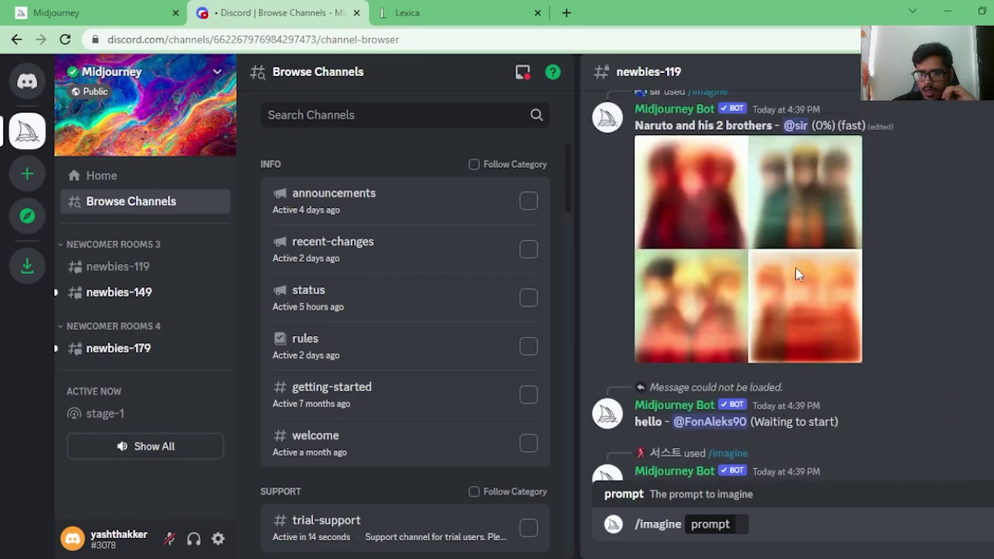
{"action": "scroll", "coordinate": [798, 273], "scroll_direction": "up", "scroll_amount": 5}
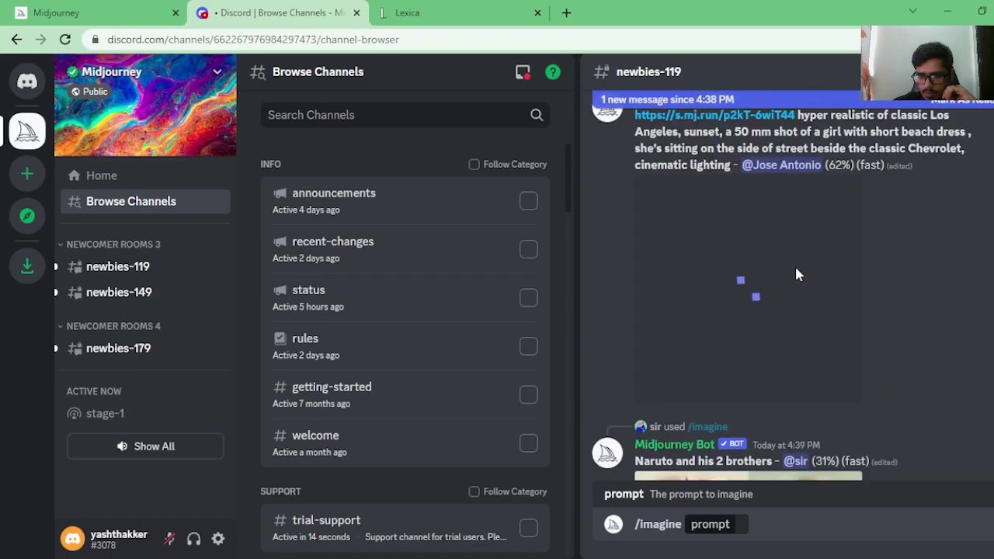
{"action": "scroll", "coordinate": [796, 273], "scroll_direction": "down", "scroll_amount": 10}
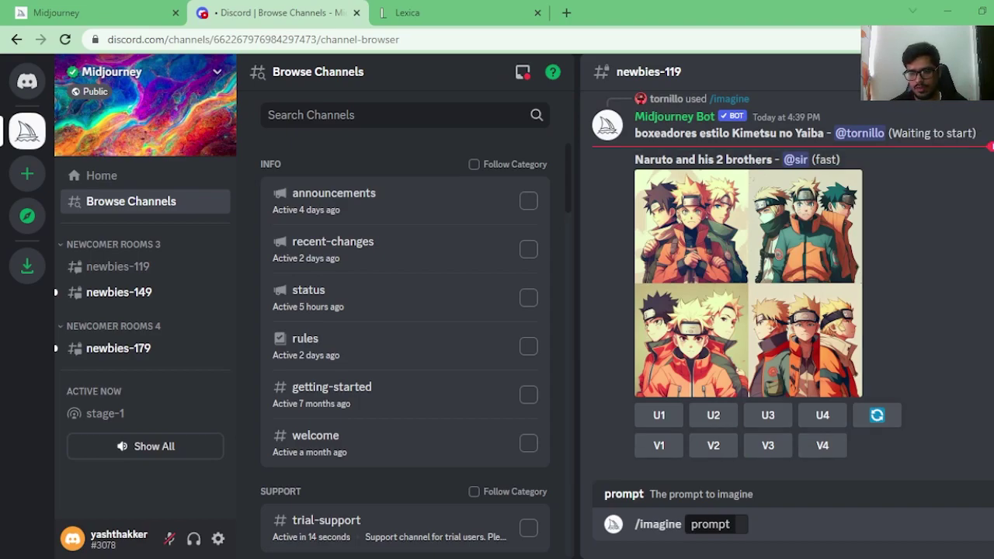
{"action": "scroll", "coordinate": [780, 250], "scroll_direction": "up", "scroll_amount": 5}
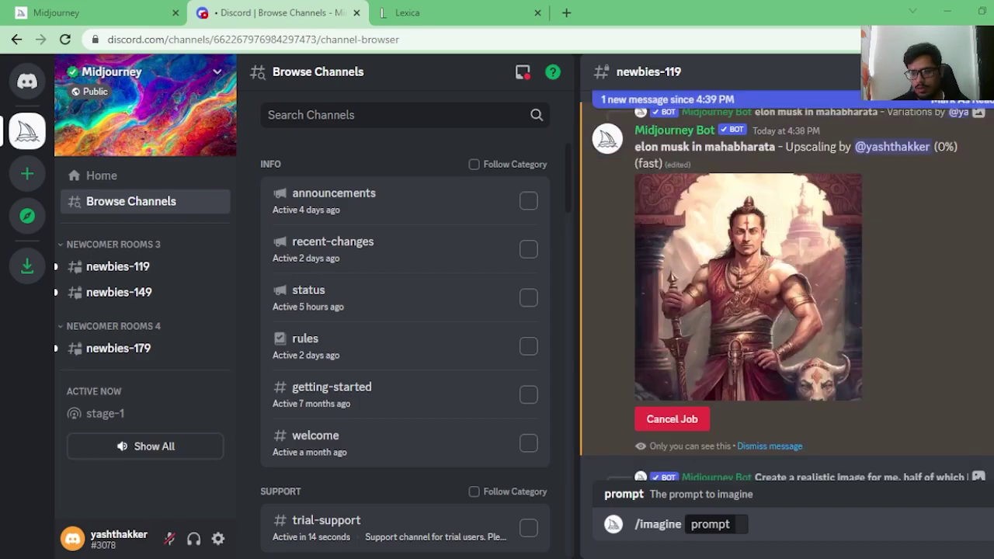
{"action": "scroll", "coordinate": [779, 250], "scroll_direction": "up", "scroll_amount": 1}
{"action": "scroll", "coordinate": [779, 250], "scroll_direction": "up", "scroll_amount": 2}
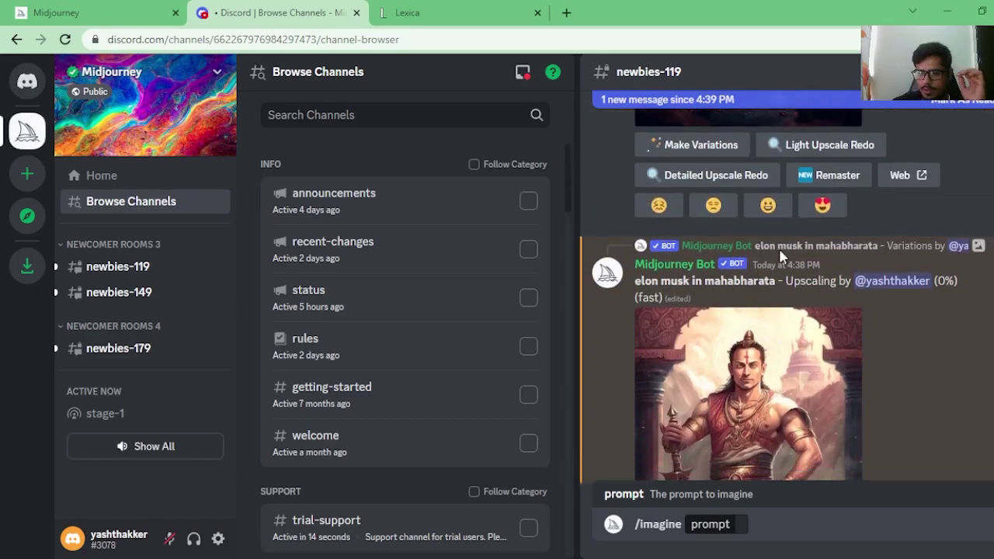
{"action": "scroll", "coordinate": [783, 256], "scroll_direction": "down", "scroll_amount": 10}
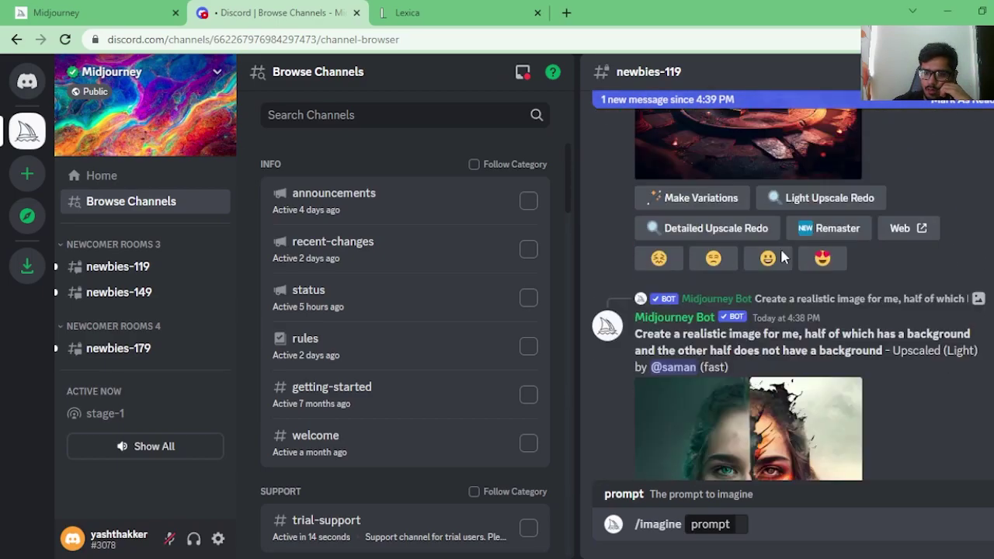
{"action": "scroll", "coordinate": [786, 250], "scroll_direction": "down", "scroll_amount": 10}
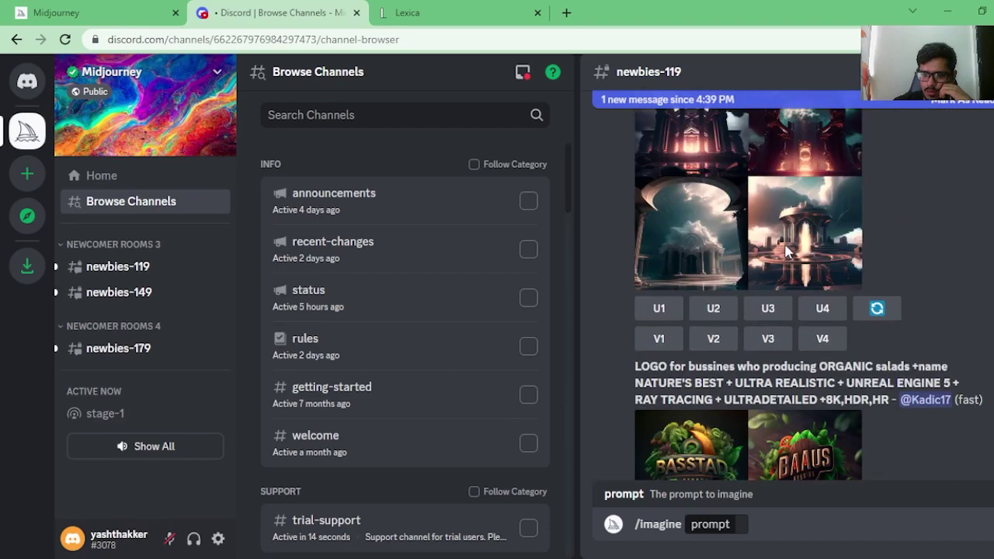
Inspect the upscaled "elon musk in mahabharata" image in the enlarged preview and return to the chat
{"action": "scroll", "coordinate": [784, 241], "scroll_direction": "up", "scroll_amount": 2}
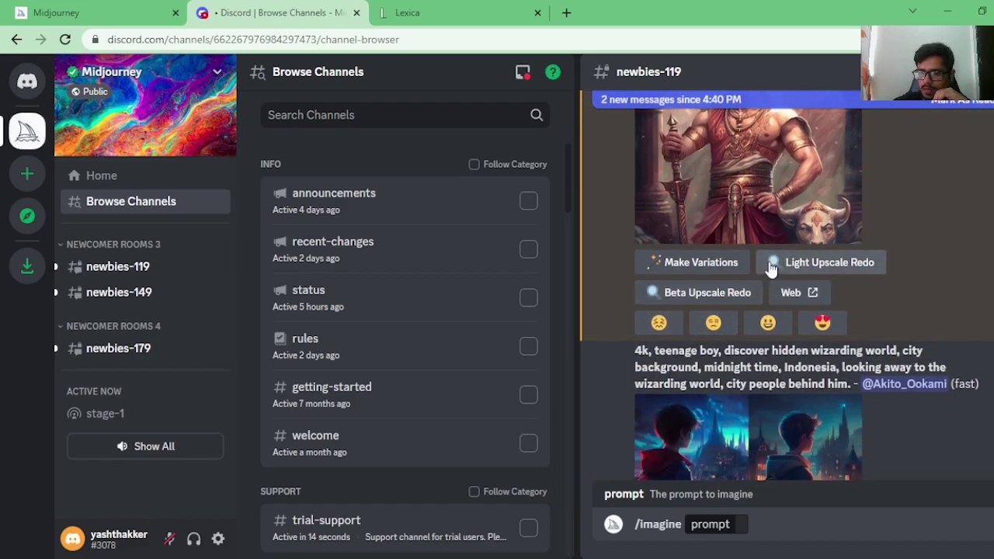
{"action": "scroll", "coordinate": [792, 311], "scroll_direction": "up", "scroll_amount": 1}
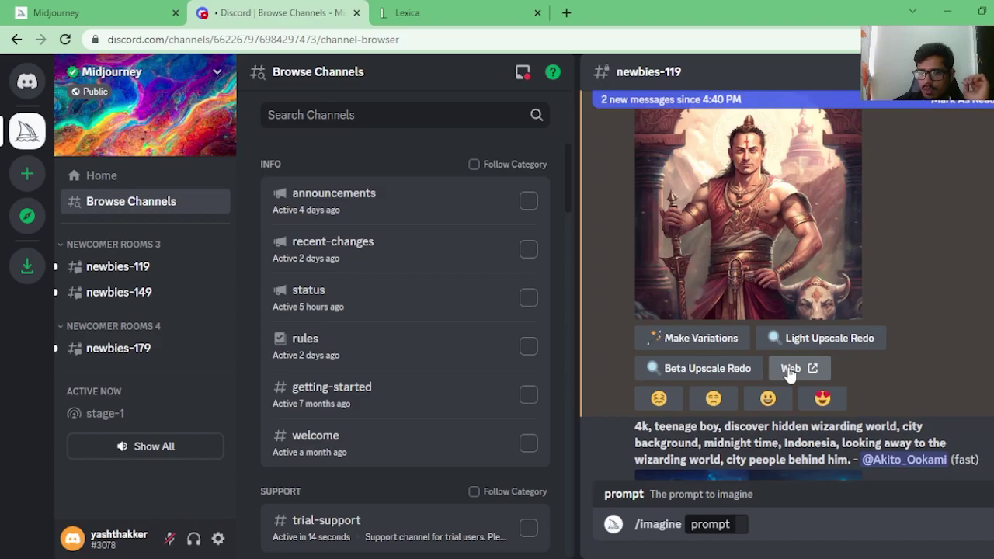
{"action": "left_click", "coordinate": [746, 207]}
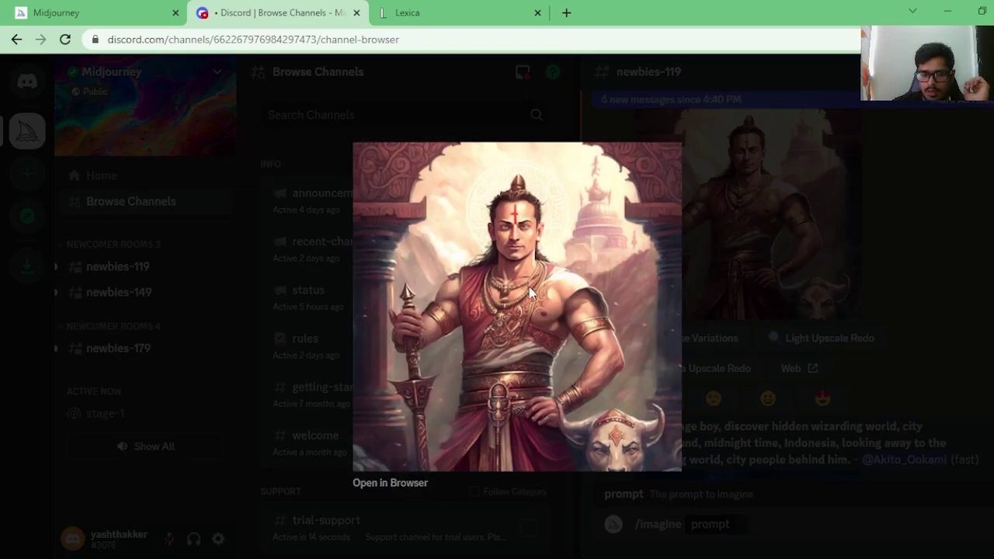
{"action": "left_click", "coordinate": [750, 211]}
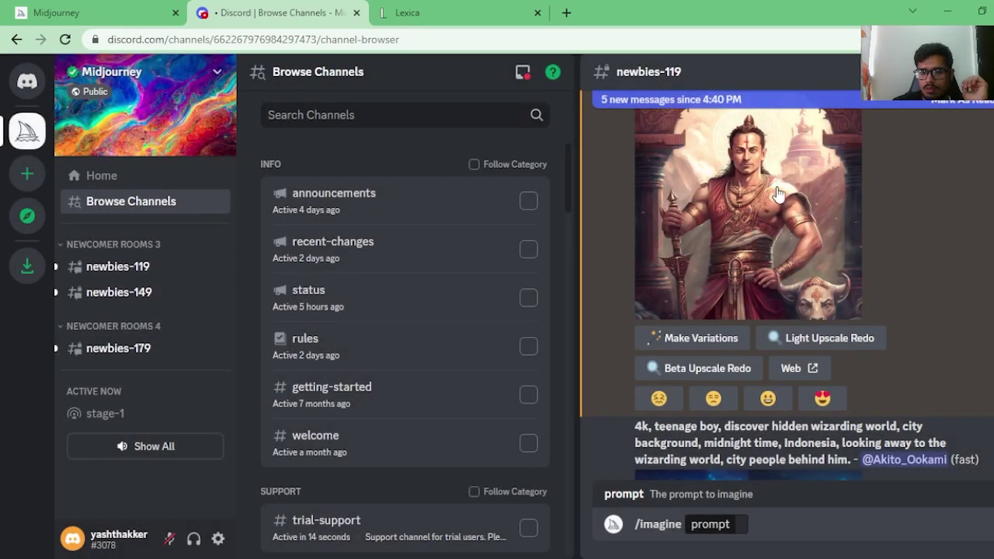
{"action": "left_click", "coordinate": [750, 205]}
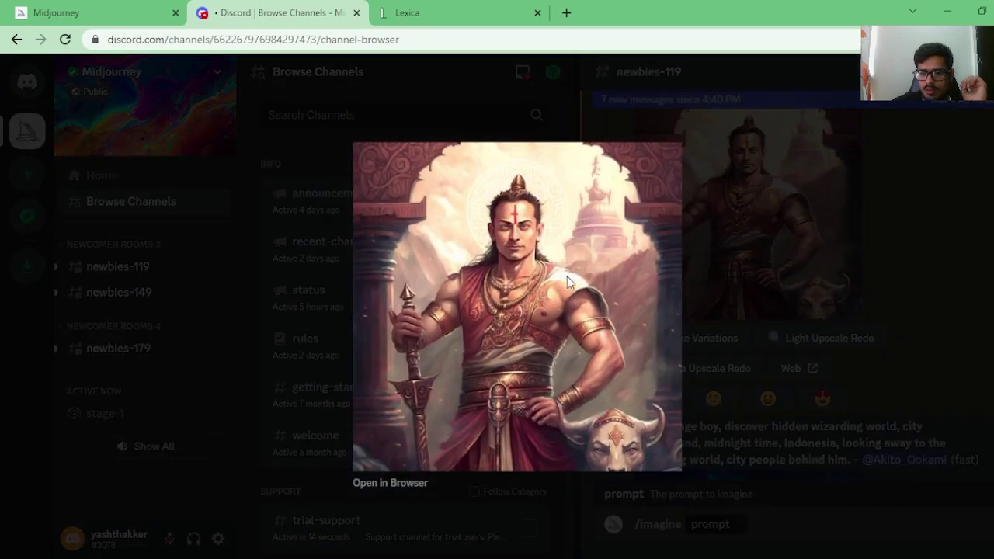
{"action": "left_click", "coordinate": [775, 159]}
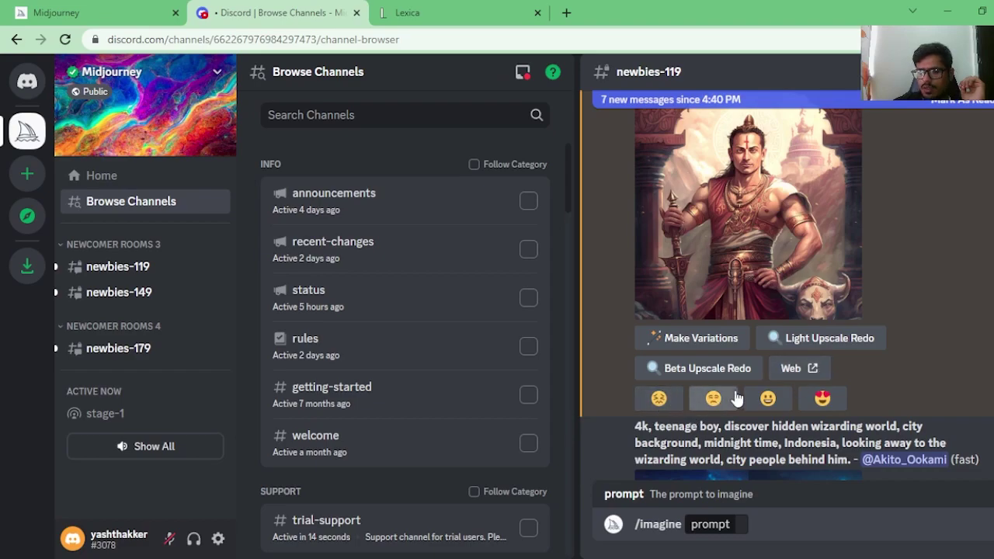
Switch to Lexica and browse its home gallery, shrinking the thumbnails to fit more images per row
{"action": "left_click", "coordinate": [454, 14]}
{"action": "scroll", "coordinate": [403, 147], "scroll_direction": "down", "scroll_amount": 5}
{"action": "mouse_move", "coordinate": [565, 200]}
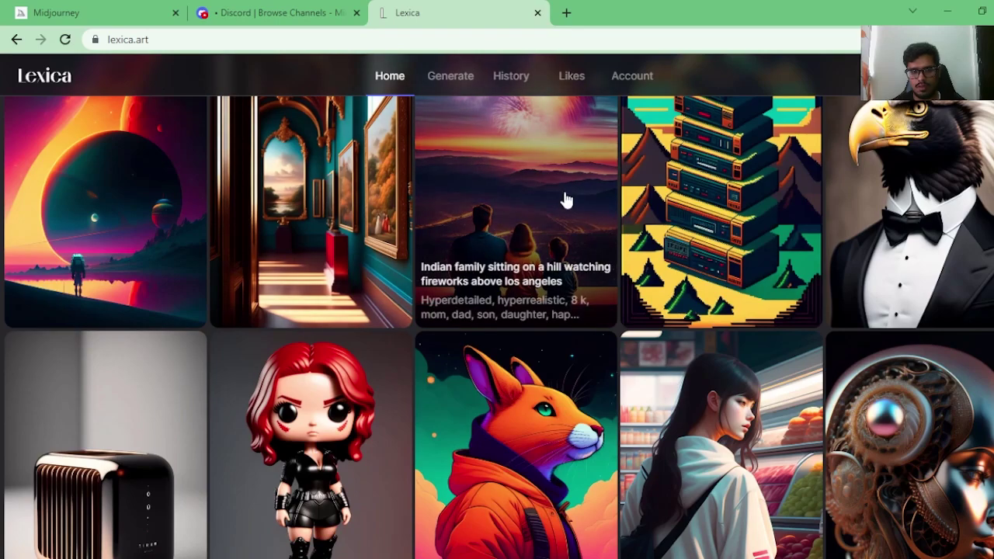
{"action": "scroll", "coordinate": [563, 195], "scroll_direction": "down", "scroll_amount": 4}
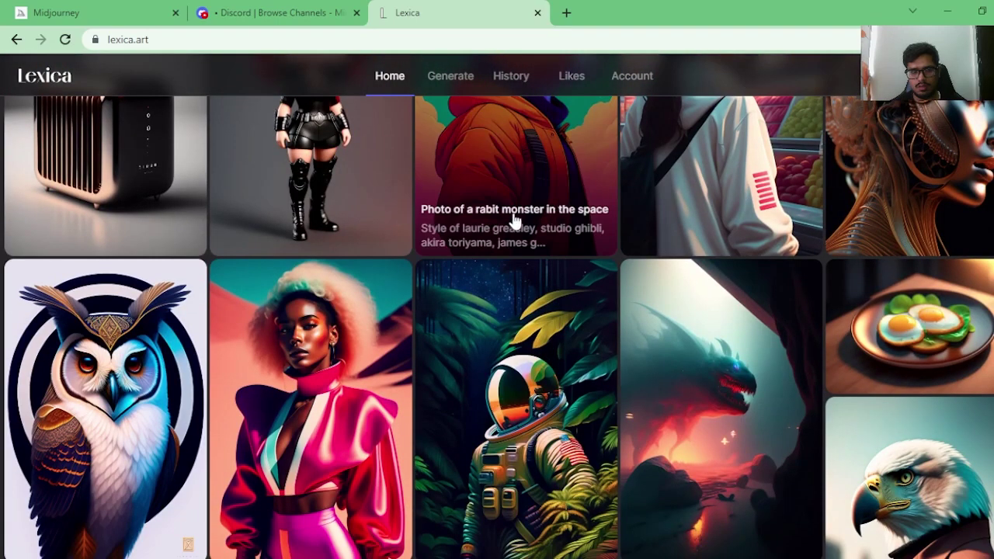
{"action": "scroll", "coordinate": [505, 229], "scroll_direction": "up", "scroll_amount": 6}
{"action": "left_click_drag", "start_coordinate": [506, 202], "coordinate": [598, 205]}
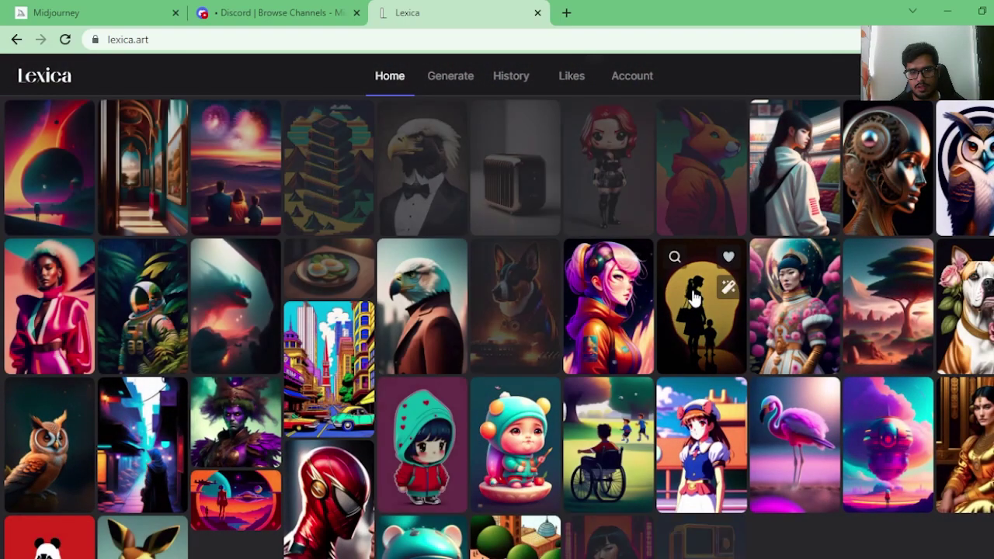
Open the bald eagle in a tuxedo image in the gallery and copy its prompt
{"action": "scroll", "coordinate": [463, 274], "scroll_direction": "down", "scroll_amount": 2}
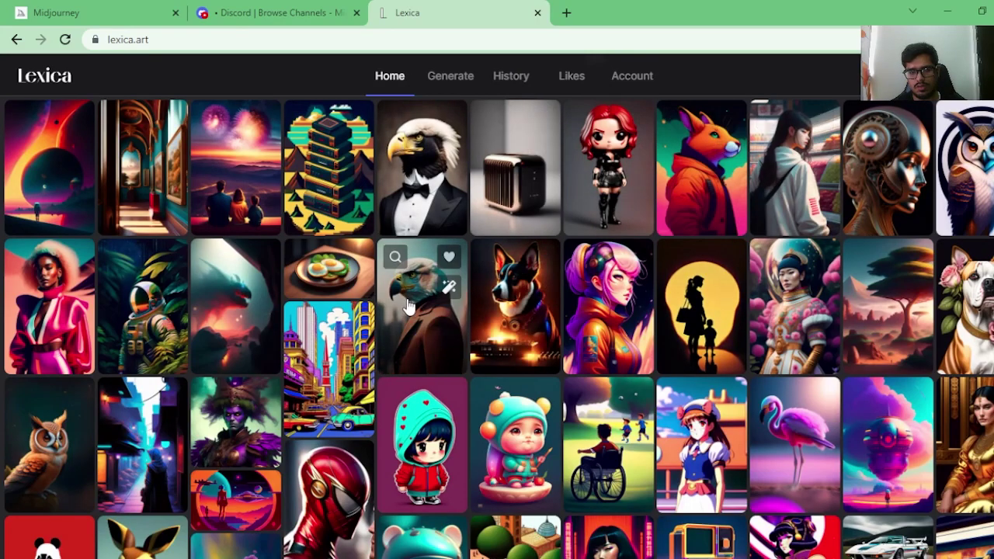
{"action": "left_click", "coordinate": [437, 171]}
{"action": "left_click", "coordinate": [278, 189]}
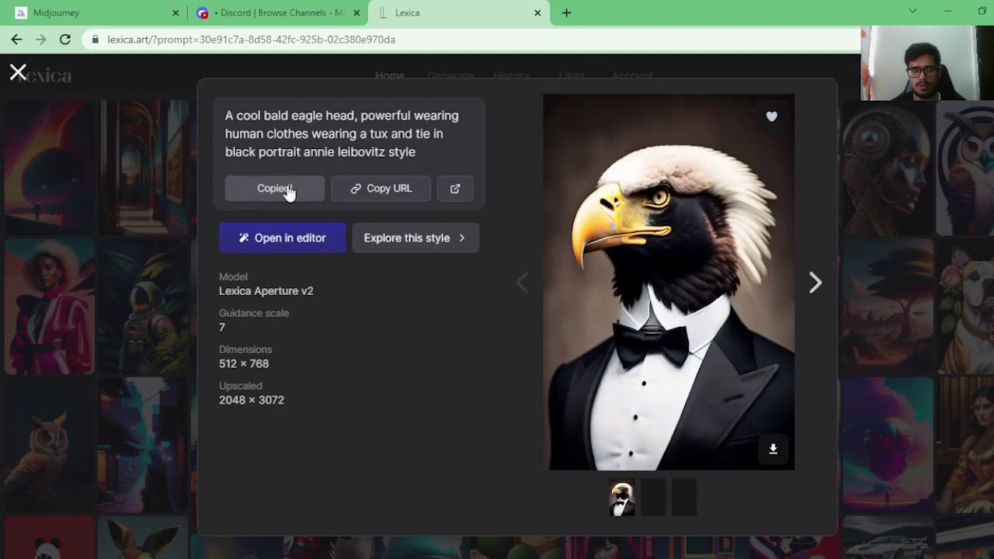
In Discord, set the /imagine prompt to "View from earth, moon split in half, alien ships invading and sucking in earth beings, 4k, hd render"
{"action": "left_click", "coordinate": [276, 14]}
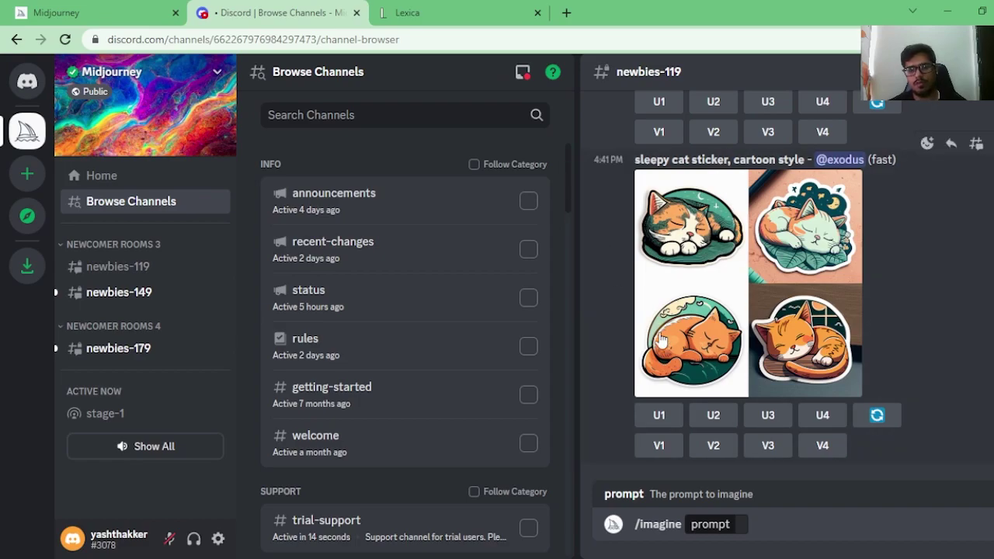
{"action": "left_click", "coordinate": [715, 531]}
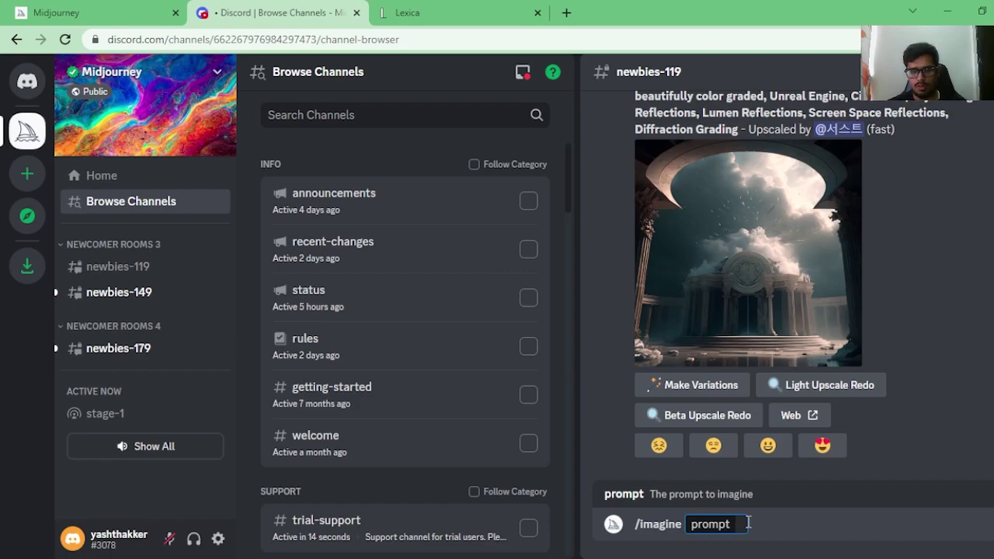
{"action": "type", "text": "N"}
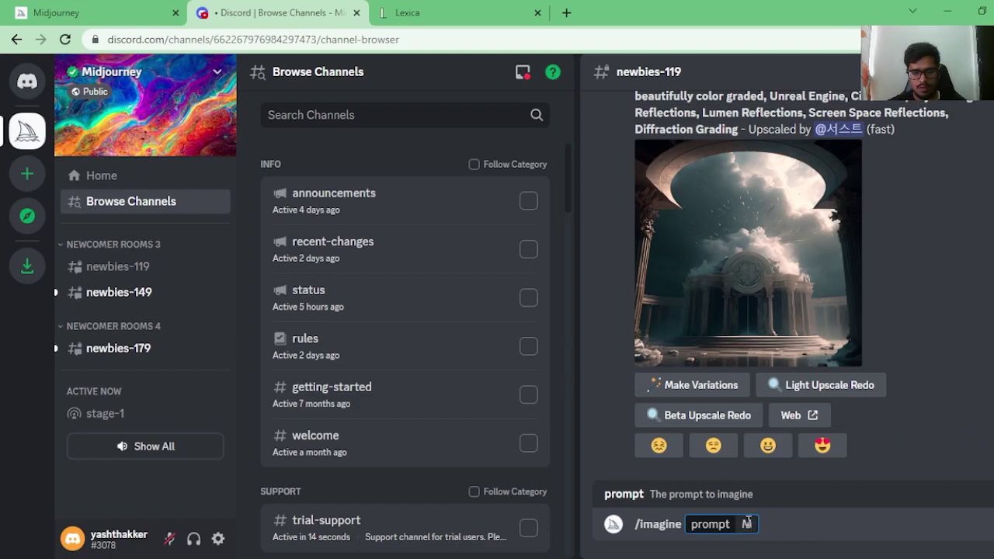
{"action": "type", "text": "iew of"}
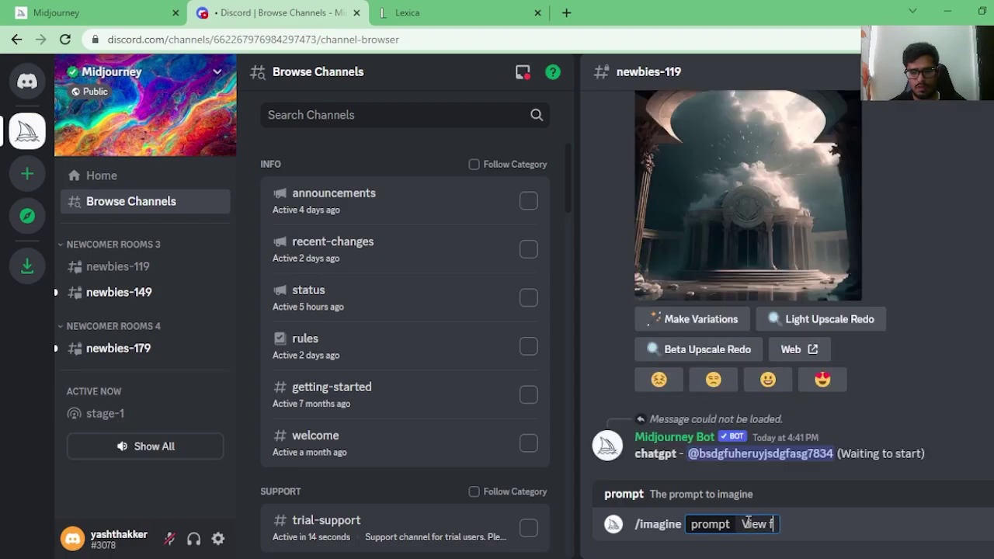
{"action": "type", "text": "rom earth, "}
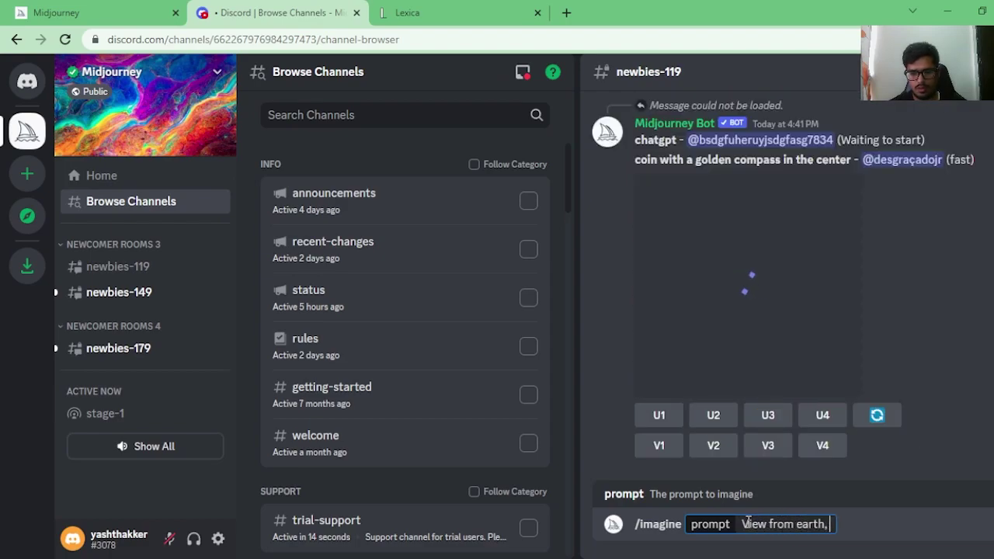
{"action": "type", "text": "moon sl"}
{"action": "type", "text": "it"}
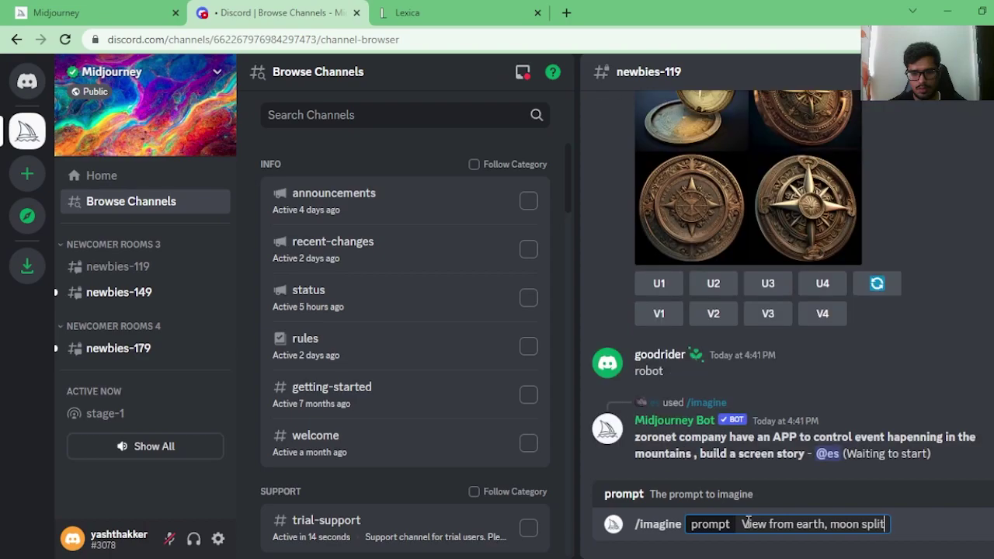
{"action": "type", "text": " in half, "}
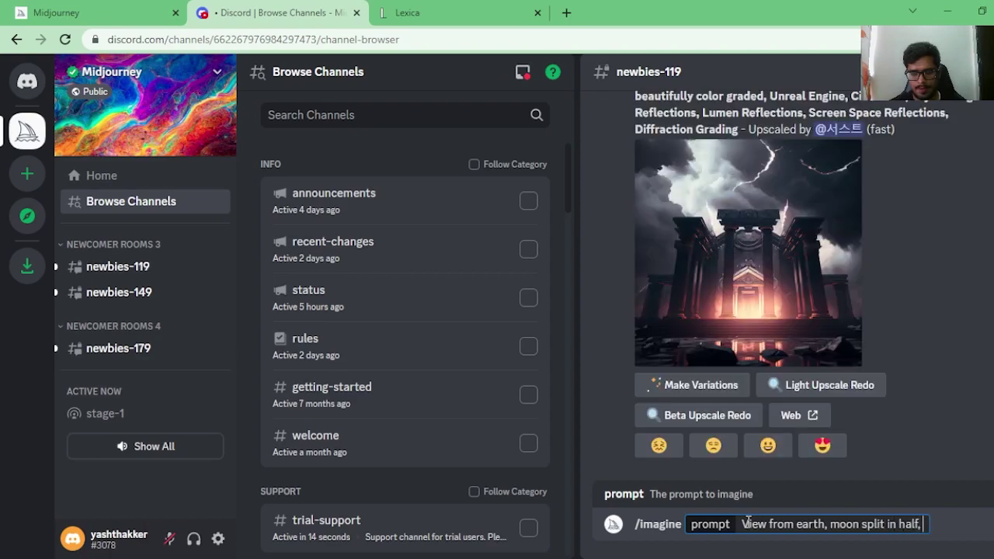
{"action": "type", "text": "alien ships invading"}
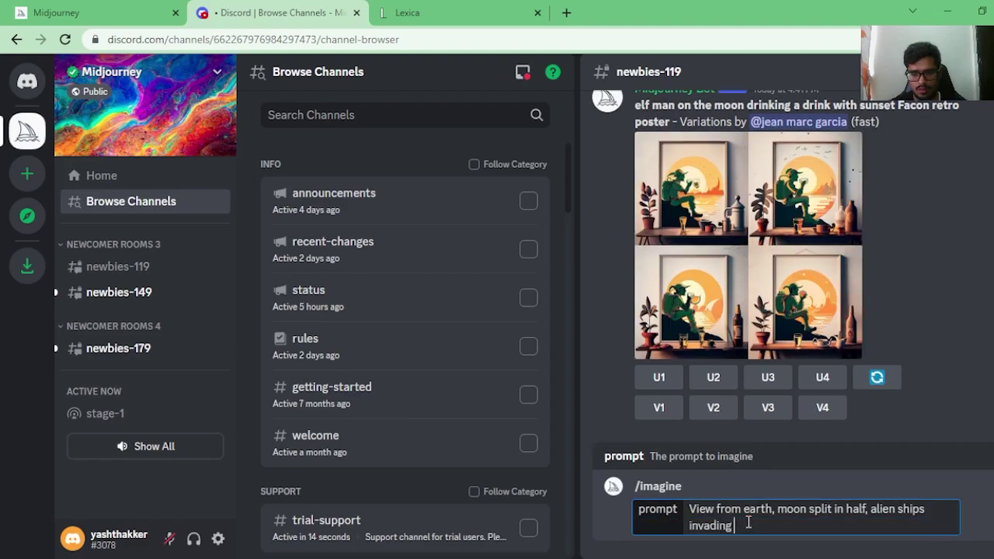
{"action": "type", "text": " and sucking "}
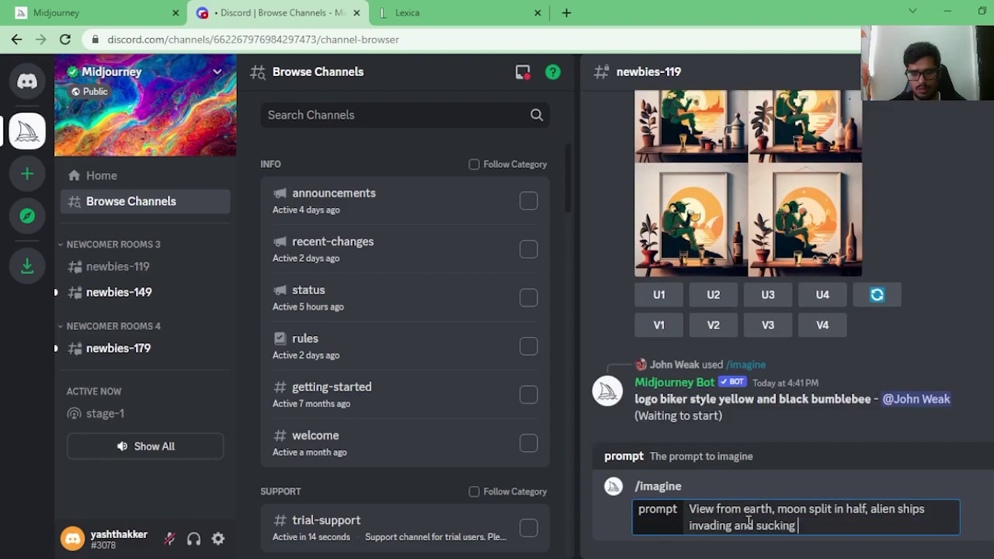
{"action": "type", "text": "in earth beings, 4k, hd render"}
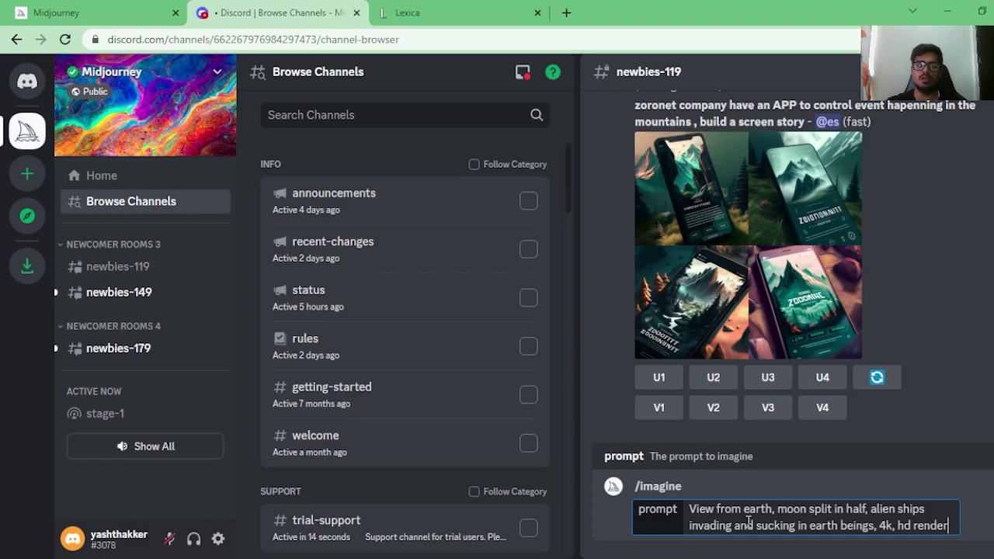
Submit the split-moon alien invasion prompt and copy its text from the bot's reply for reuse
{"action": "key", "text": "Return"}
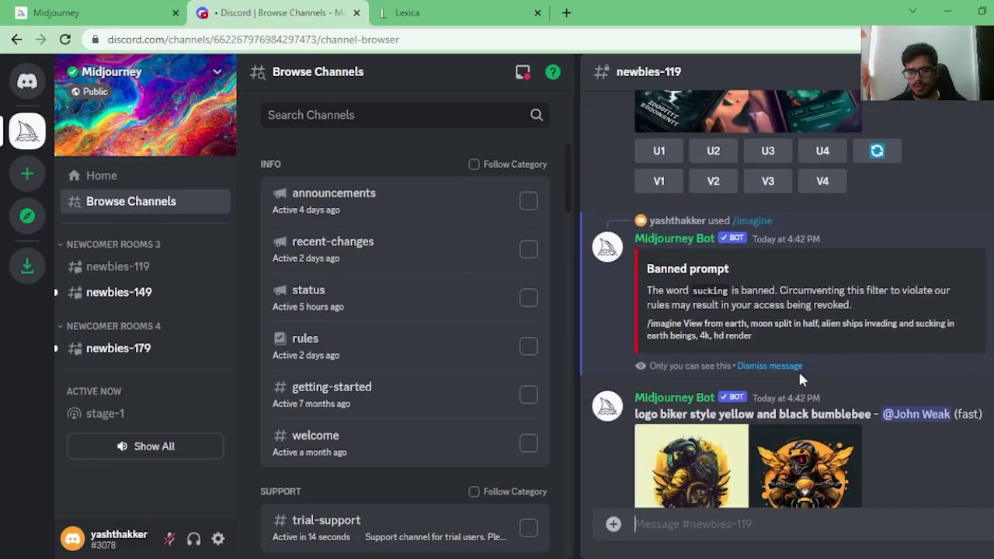
{"action": "double_click", "coordinate": [696, 294]}
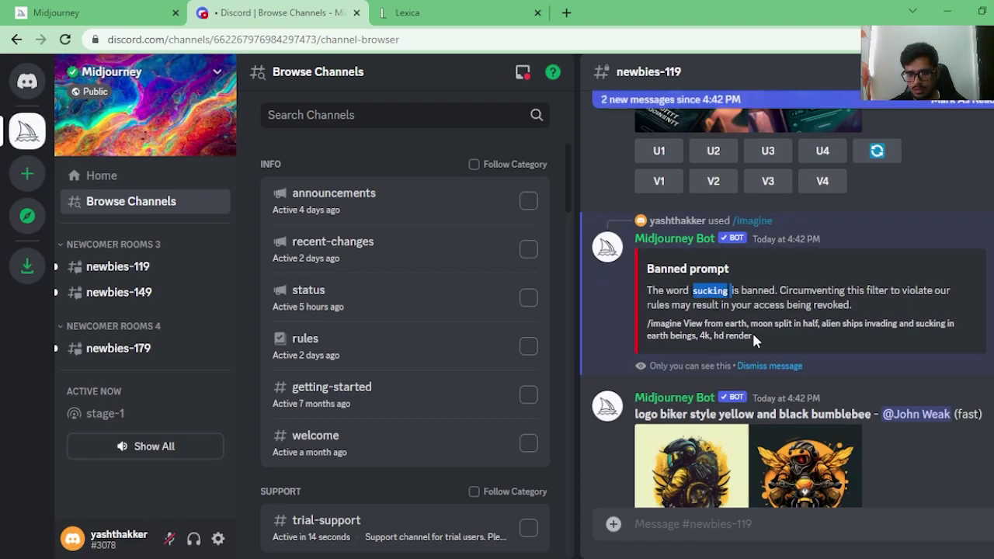
{"action": "left_click_drag", "start_coordinate": [757, 336], "coordinate": [654, 327]}
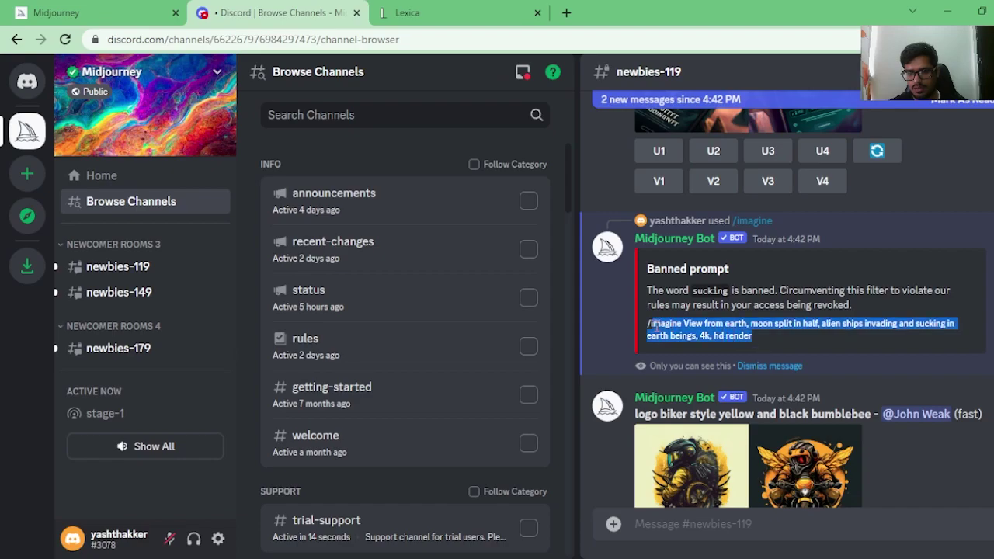
Submit the copied /imagine prompt without "and sucking in": "imagine View from earth, moon split in half, alien ships invading earth beings, 4k, hd render"
{"action": "left_click", "coordinate": [675, 524]}
{"action": "type", "text": "/imagine"}
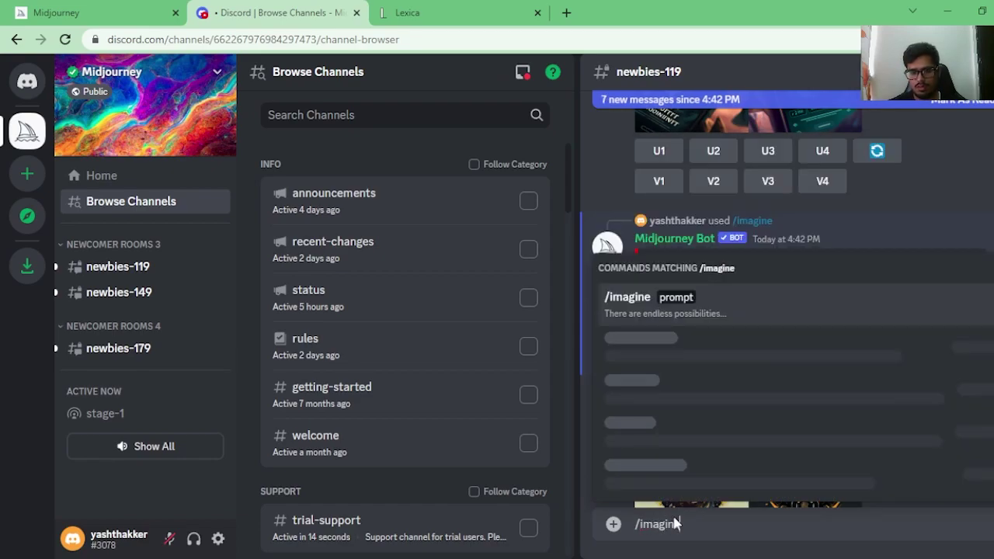
{"action": "key", "text": "Tab"}
{"action": "key", "text": "ctrl+v"}
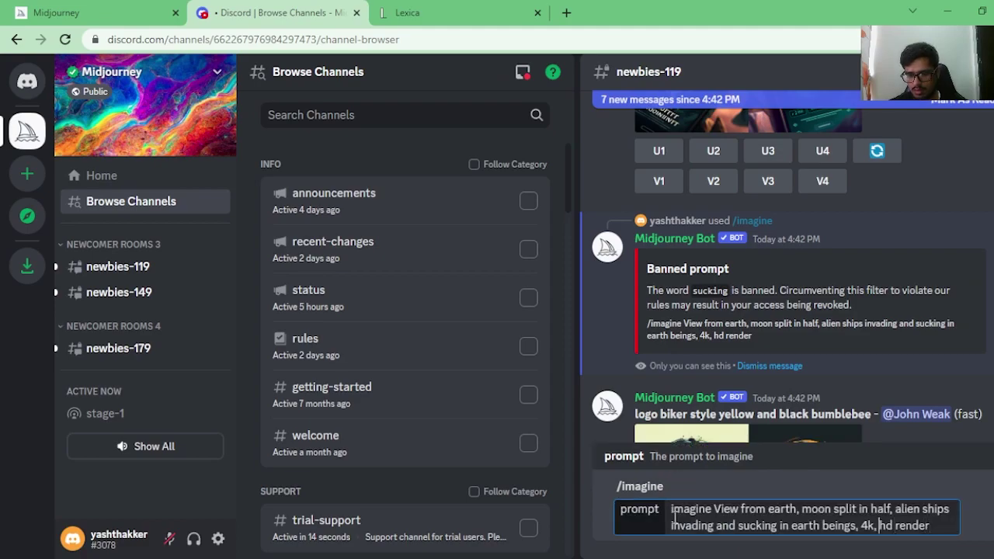
{"action": "key", "text": "Left"}
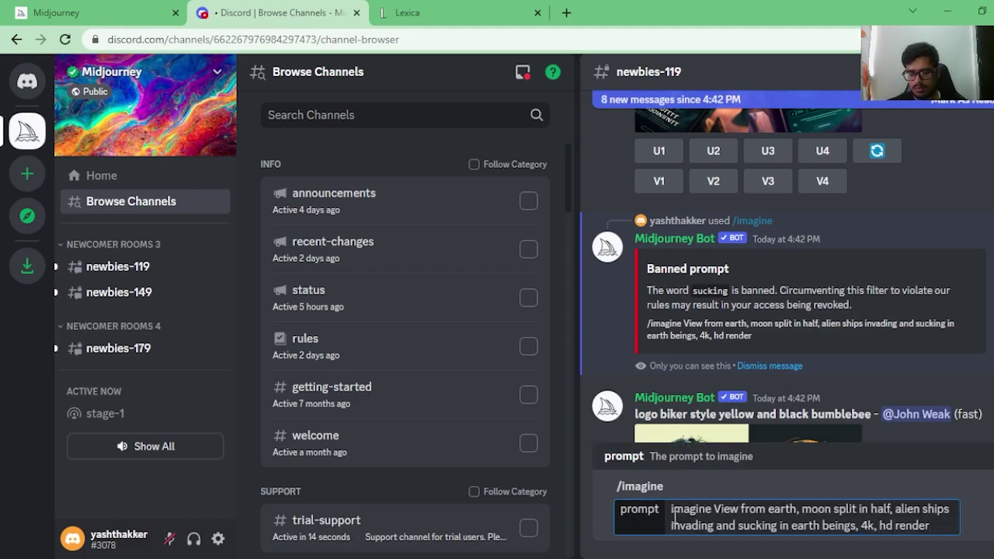
{"action": "key", "text": "ctrl+shift+Left"}
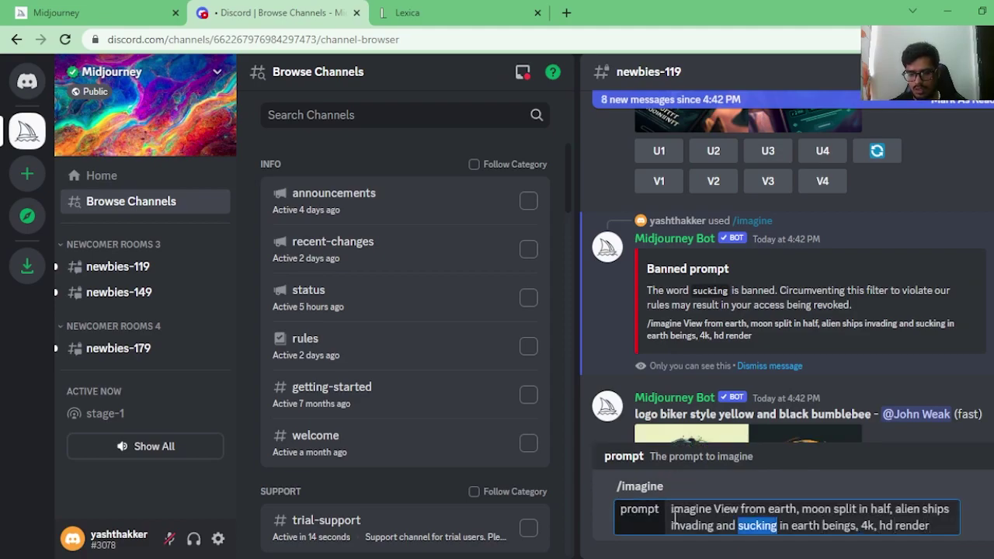
{"action": "key", "text": "ctrl+shift+Left"}
{"action": "key", "text": "BackSpace"}
{"action": "key", "text": "ctrl+shift+Right"}
{"action": "key", "text": "BackSpace"}
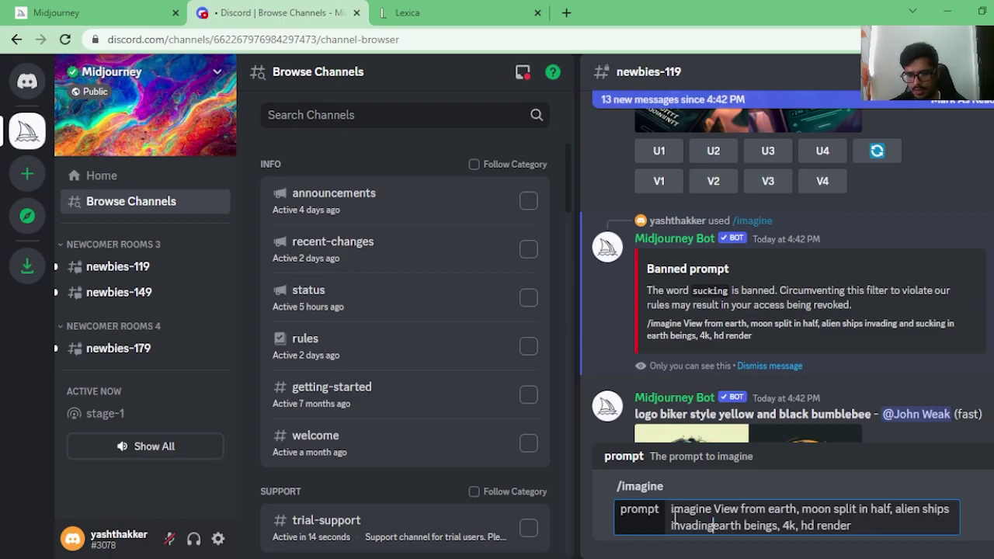
{"action": "key", "text": "Return"}
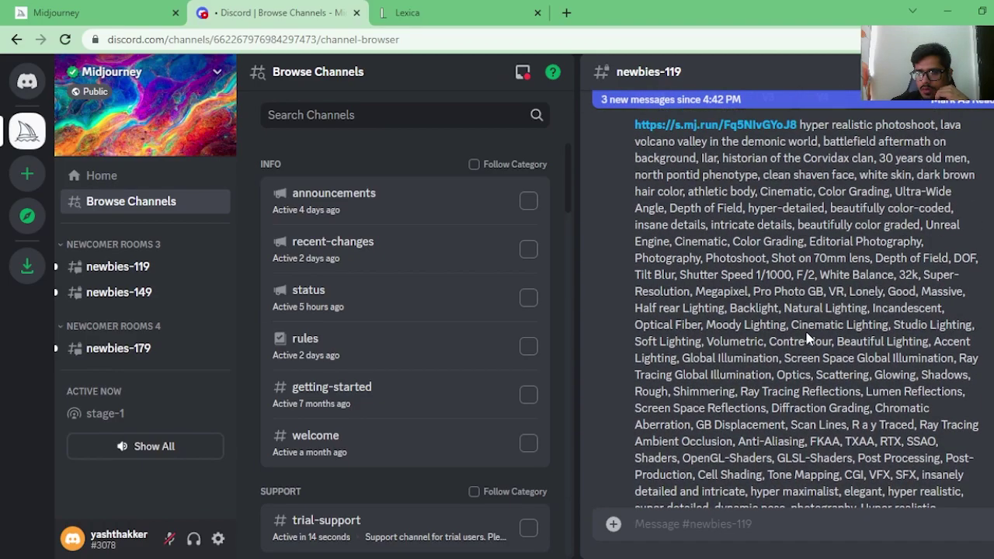
Find the image grid generated for the "View from earth" prompt in the channel and inspect it in the enlarged preview
{"action": "scroll", "coordinate": [815, 295], "scroll_direction": "down", "scroll_amount": 4}
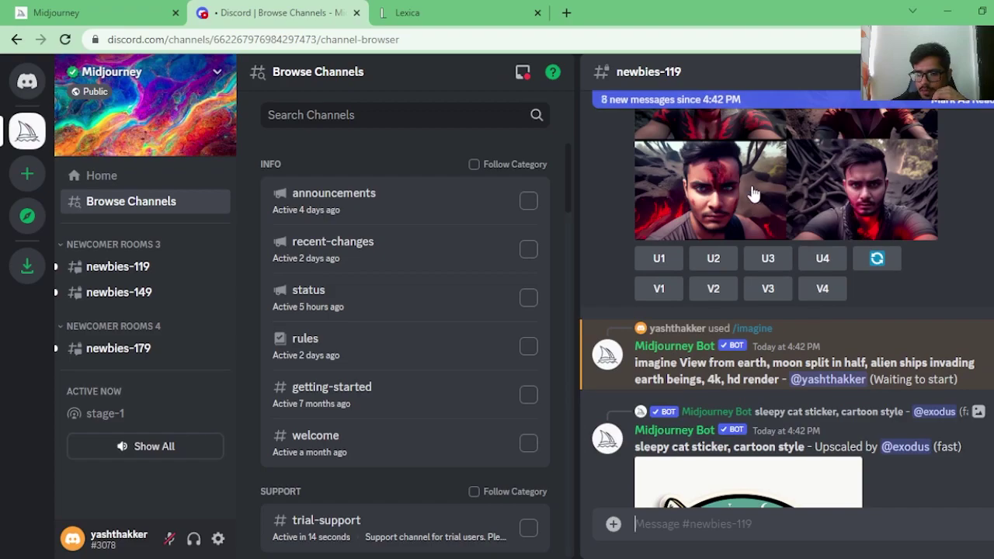
{"action": "scroll", "coordinate": [860, 233], "scroll_direction": "down", "scroll_amount": 8}
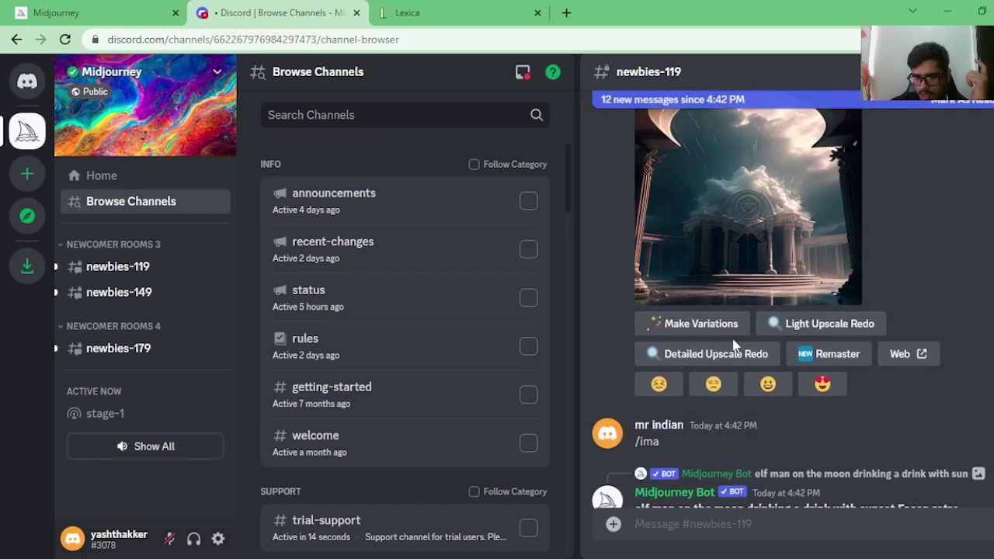
{"action": "scroll", "coordinate": [748, 339], "scroll_direction": "up", "scroll_amount": 3}
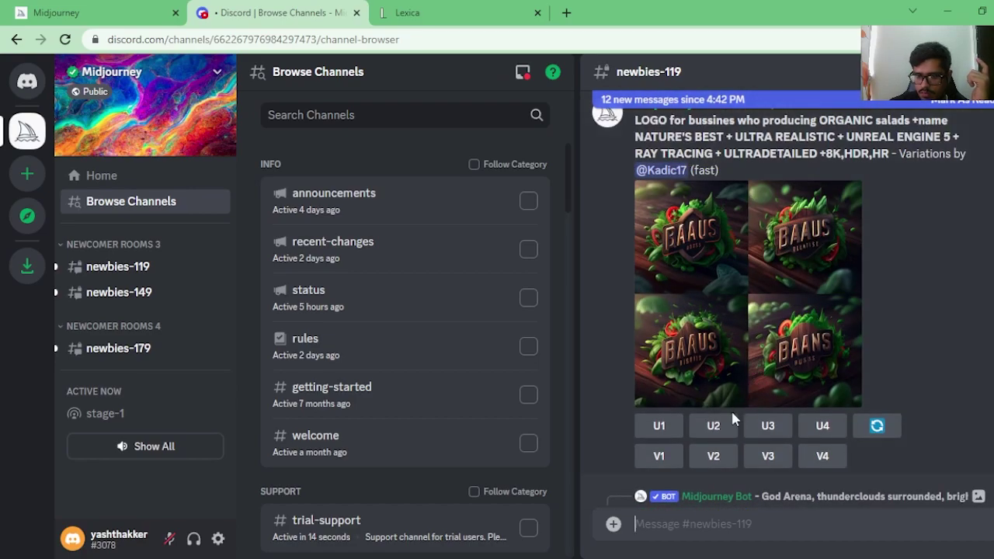
{"action": "scroll", "coordinate": [777, 415], "scroll_direction": "down", "scroll_amount": 10}
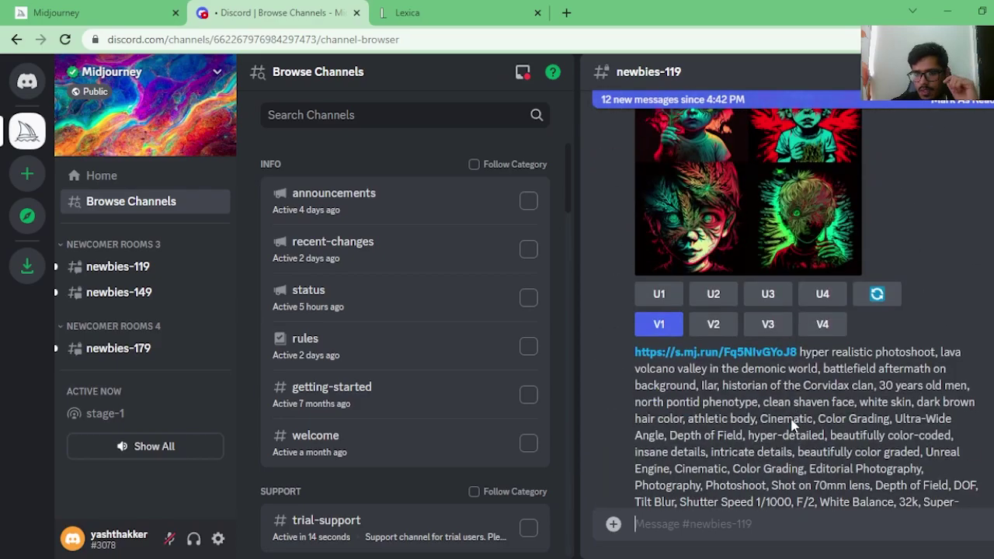
{"action": "scroll", "coordinate": [790, 416], "scroll_direction": "down", "scroll_amount": 8}
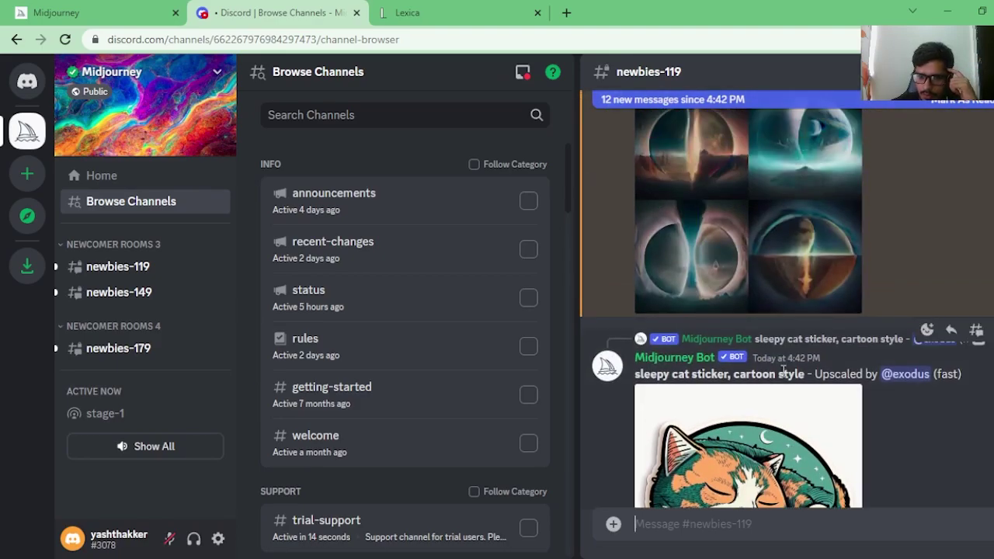
{"action": "scroll", "coordinate": [782, 371], "scroll_direction": "up", "scroll_amount": 2}
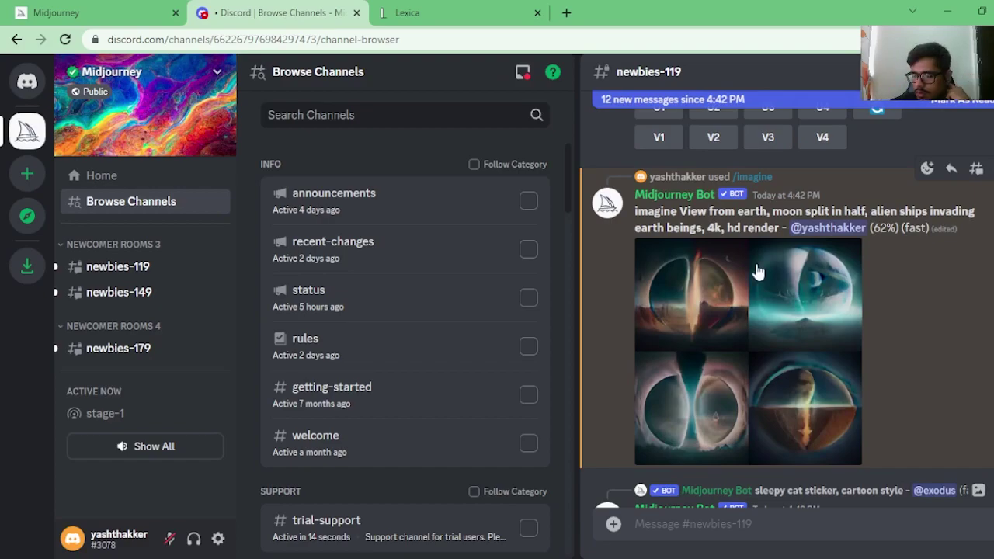
{"action": "scroll", "coordinate": [845, 223], "scroll_direction": "down", "scroll_amount": 1}
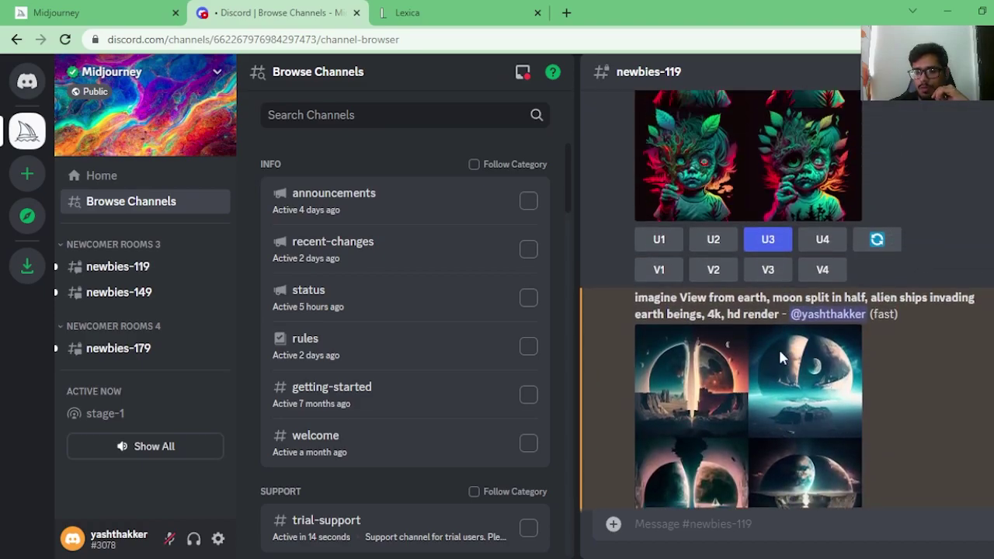
{"action": "left_click", "coordinate": [767, 364]}
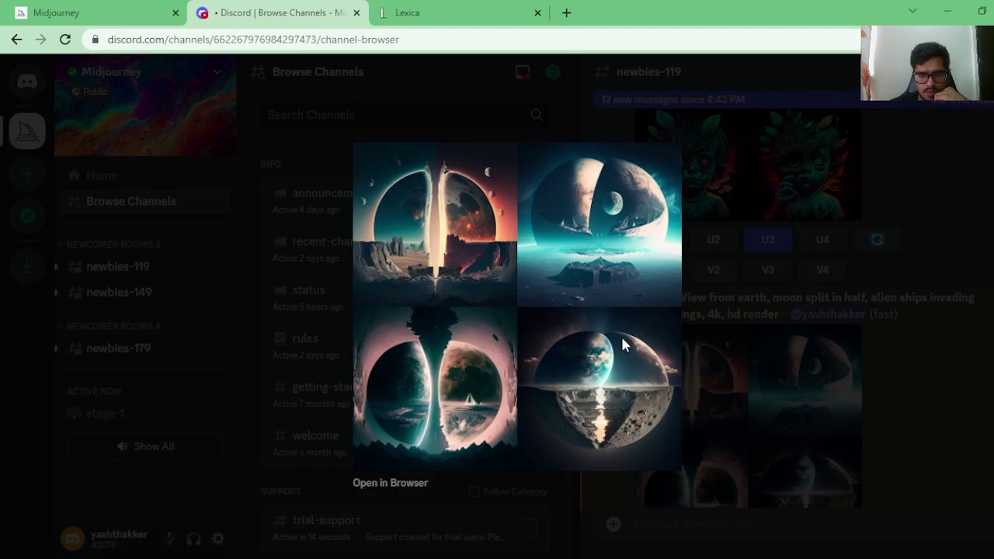
{"action": "left_click", "coordinate": [766, 373]}
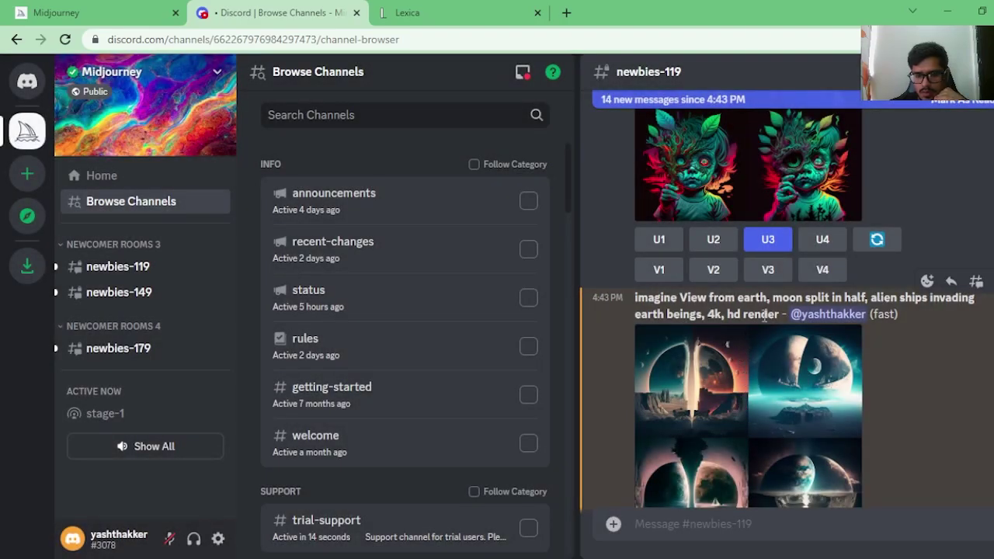
Reuse the message's prompt in a new /imagine command, shortened to "moon split in half, alien ships invading earth beings, 4k, hd render", and submit it
{"action": "left_click_drag", "start_coordinate": [779, 314], "coordinate": [634, 298]}
{"action": "key", "text": "ctrl+c"}
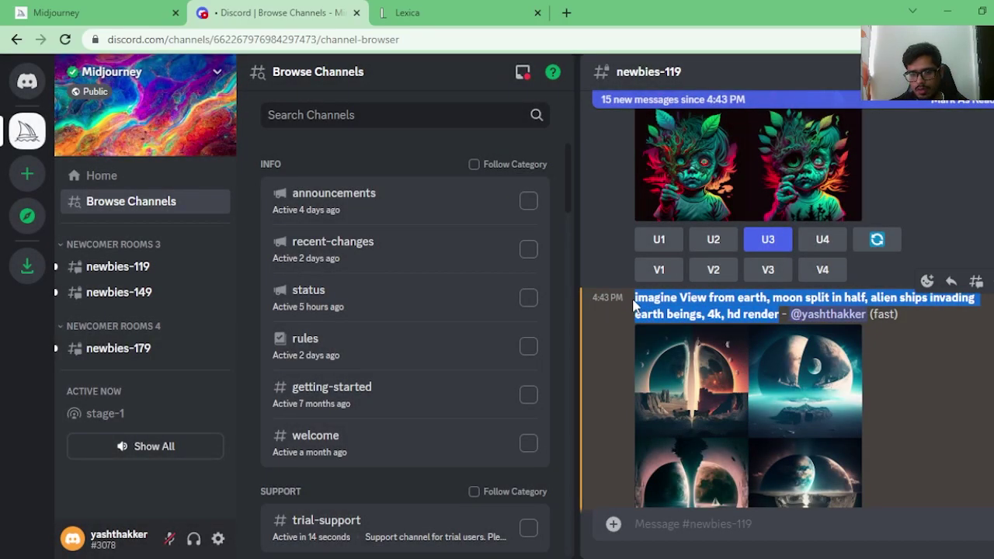
{"action": "left_click", "coordinate": [662, 526]}
{"action": "type", "text": "/imagine"}
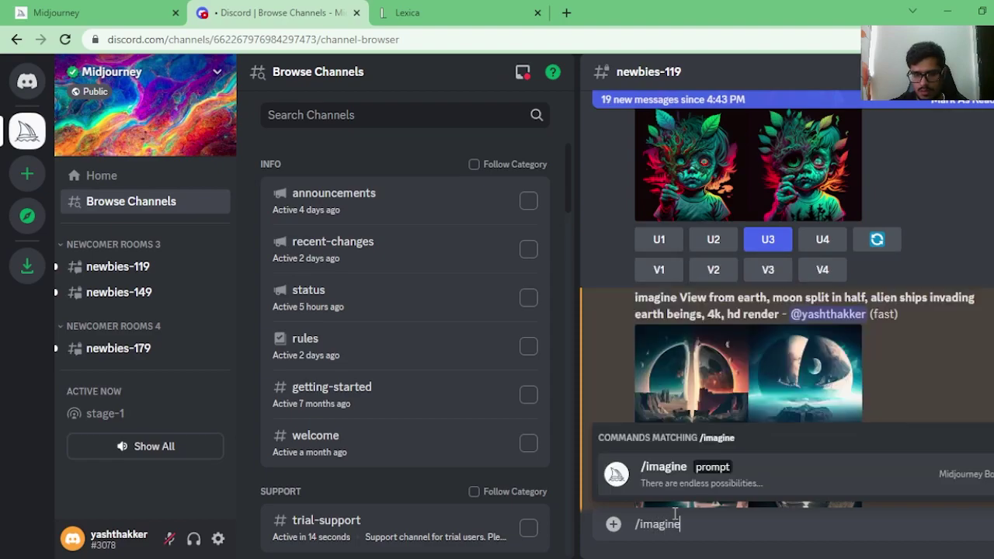
{"action": "key", "text": "Tab"}
{"action": "key", "text": "ctrl+v"}
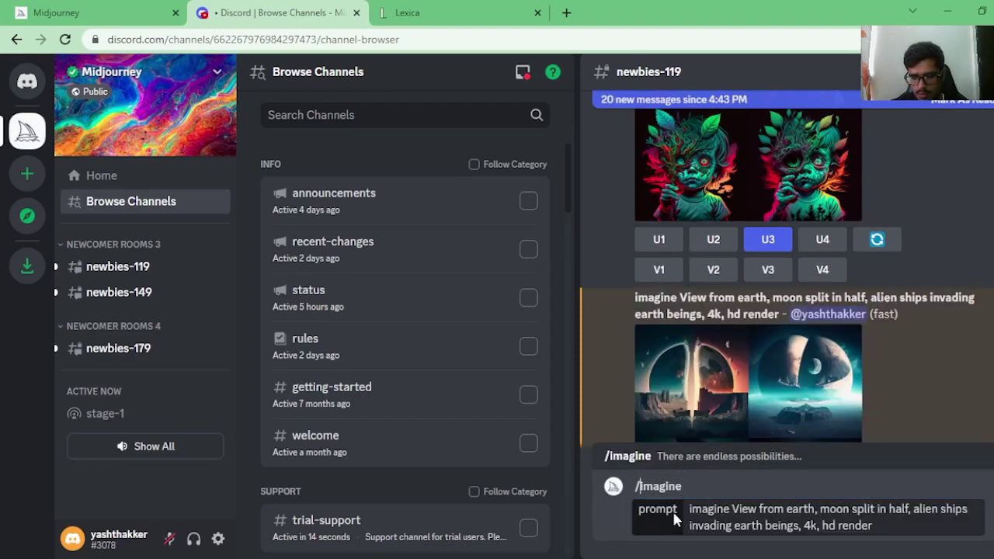
{"action": "left_click", "coordinate": [689, 509]}
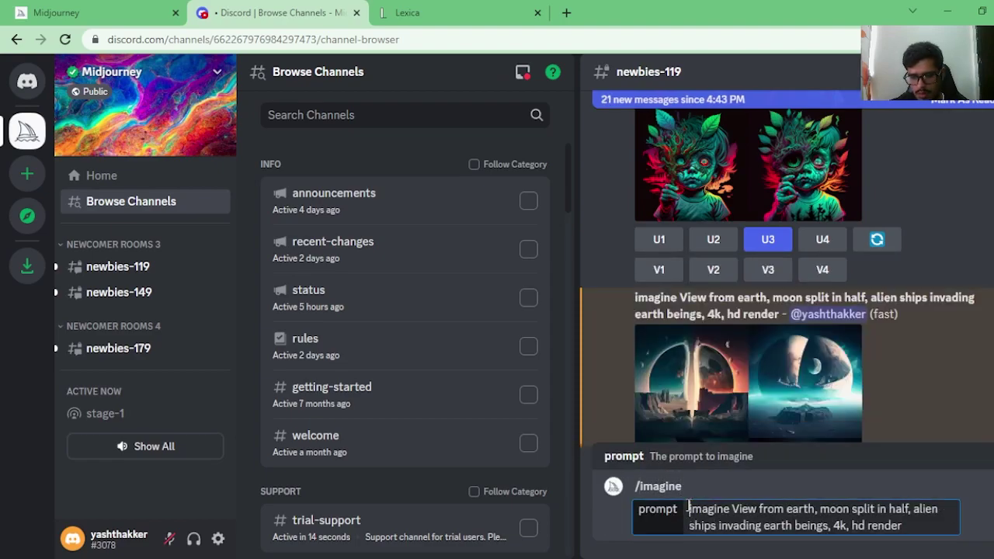
{"action": "left_click", "coordinate": [821, 508], "text": "shift"}
{"action": "key", "text": "BackSpace"}
{"action": "key", "text": "Return"}
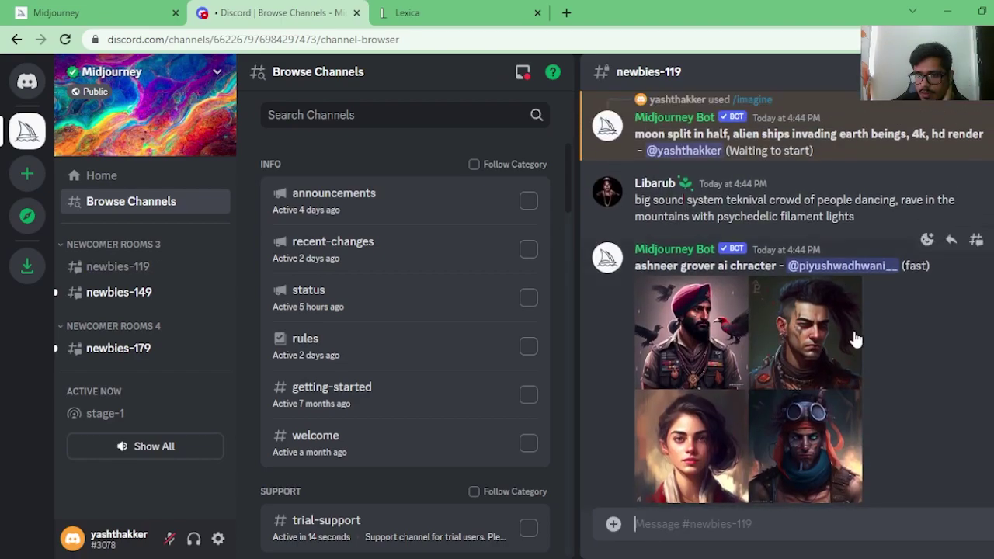
Locate the new "moon split in half" image grid in the chat and examine it in the enlarged preview
{"action": "scroll", "coordinate": [852, 341], "scroll_direction": "up", "scroll_amount": 6}
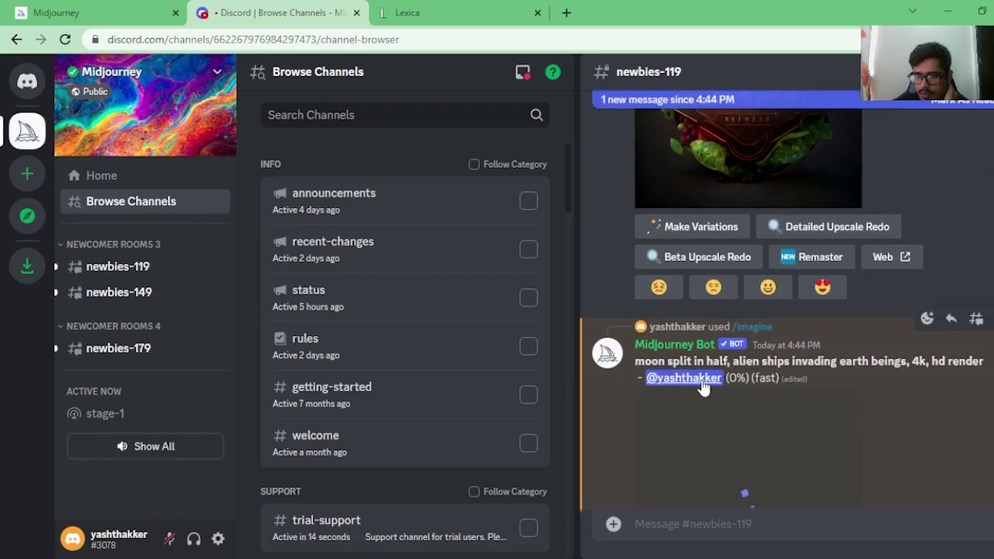
{"action": "scroll", "coordinate": [823, 336], "scroll_direction": "down", "scroll_amount": 2}
{"action": "scroll", "coordinate": [824, 326], "scroll_direction": "down", "scroll_amount": 4}
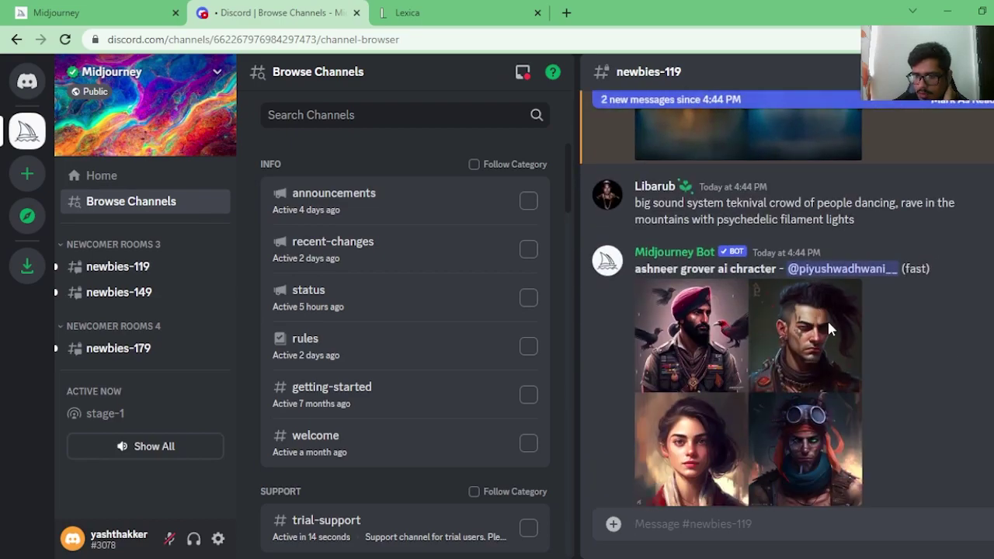
{"action": "scroll", "coordinate": [845, 265], "scroll_direction": "down", "scroll_amount": 8}
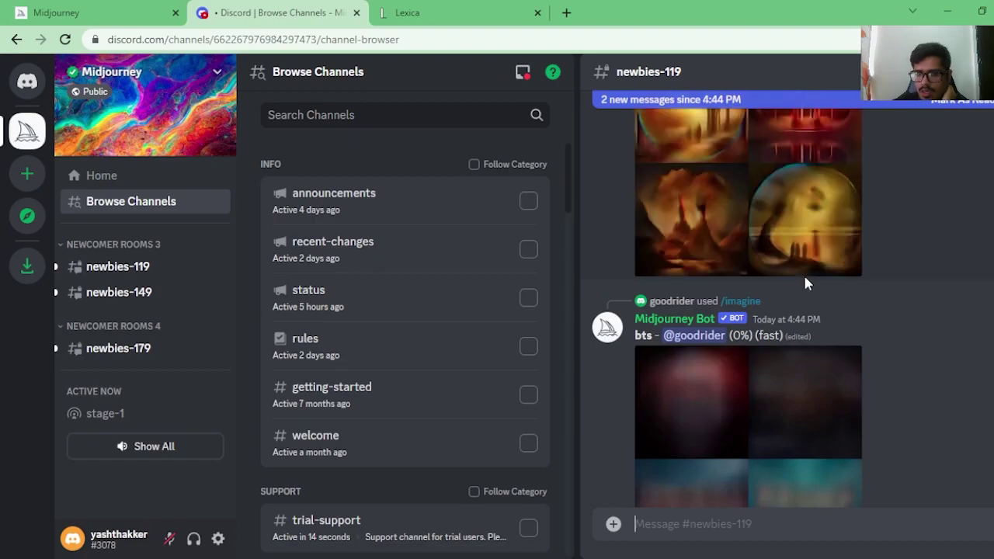
{"action": "scroll", "coordinate": [804, 281], "scroll_direction": "up", "scroll_amount": 10}
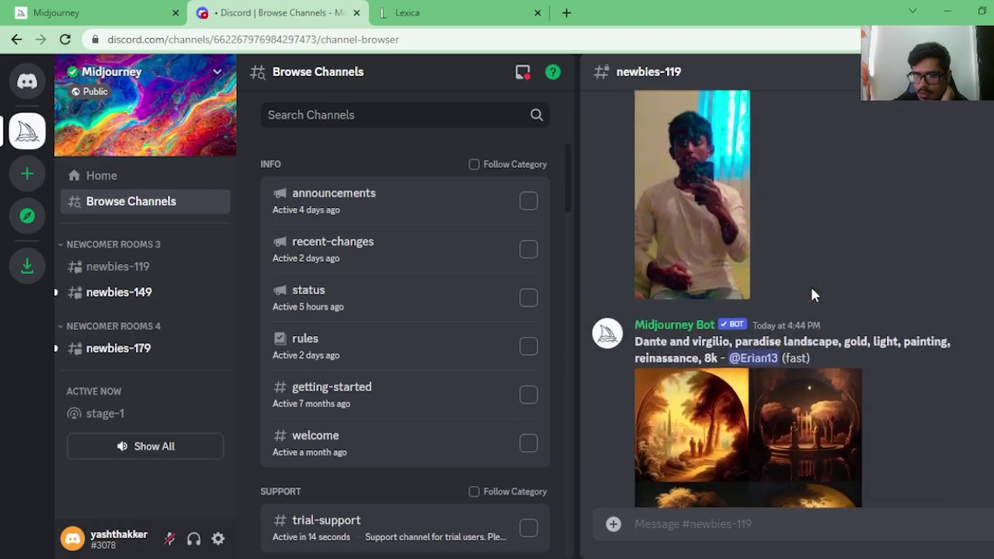
{"action": "left_click", "coordinate": [771, 280]}
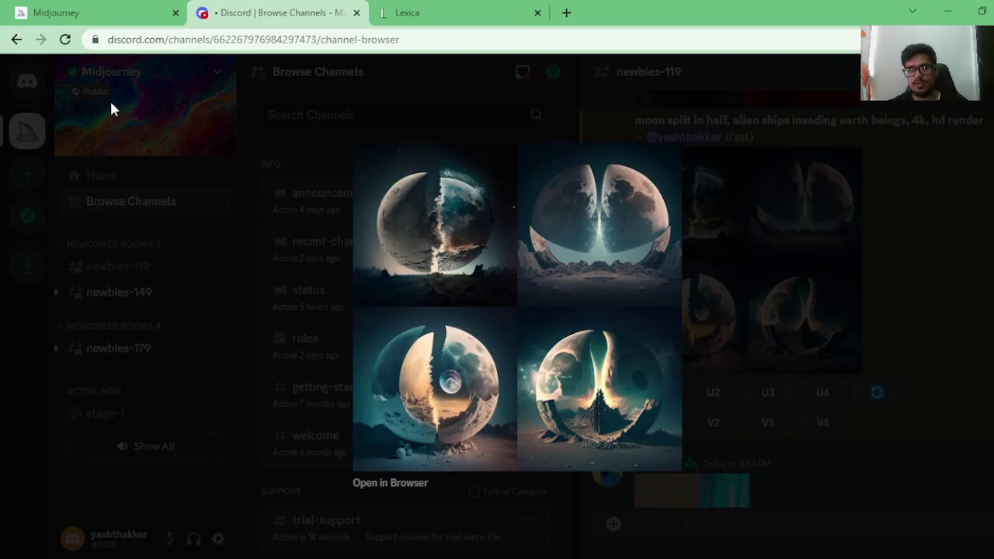
{"action": "key", "text": "Escape"}
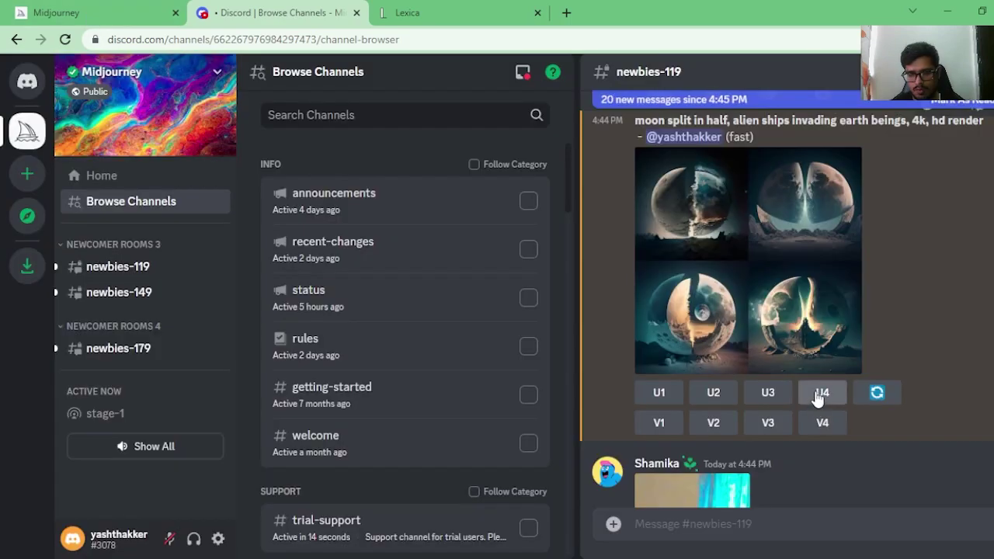
Request variations of the third image in the "moon split in half" grid
{"action": "left_click", "coordinate": [818, 393]}
{"action": "scroll", "coordinate": [803, 295], "scroll_direction": "down", "scroll_amount": 2}
{"action": "scroll", "coordinate": [744, 308], "scroll_direction": "up", "scroll_amount": 2}
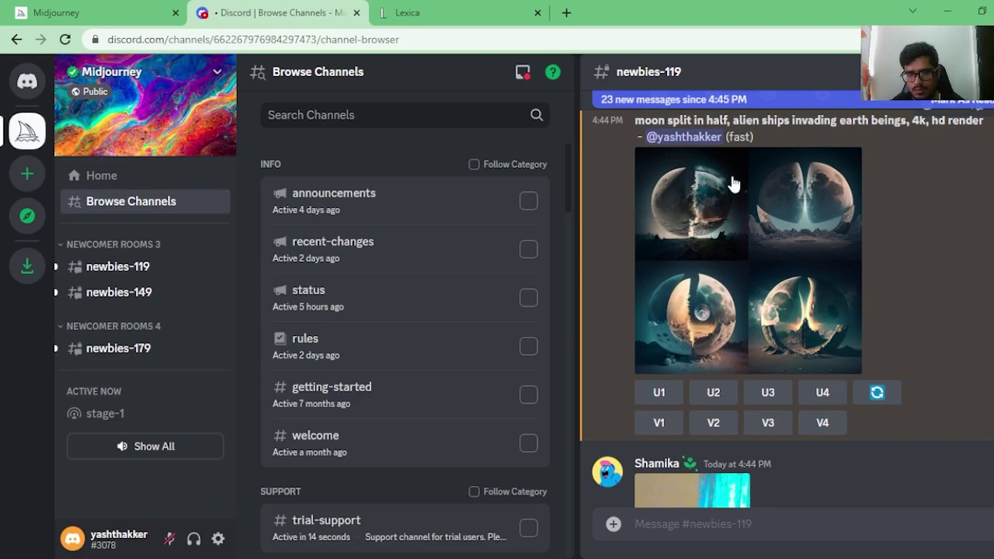
{"action": "left_click", "coordinate": [767, 425]}
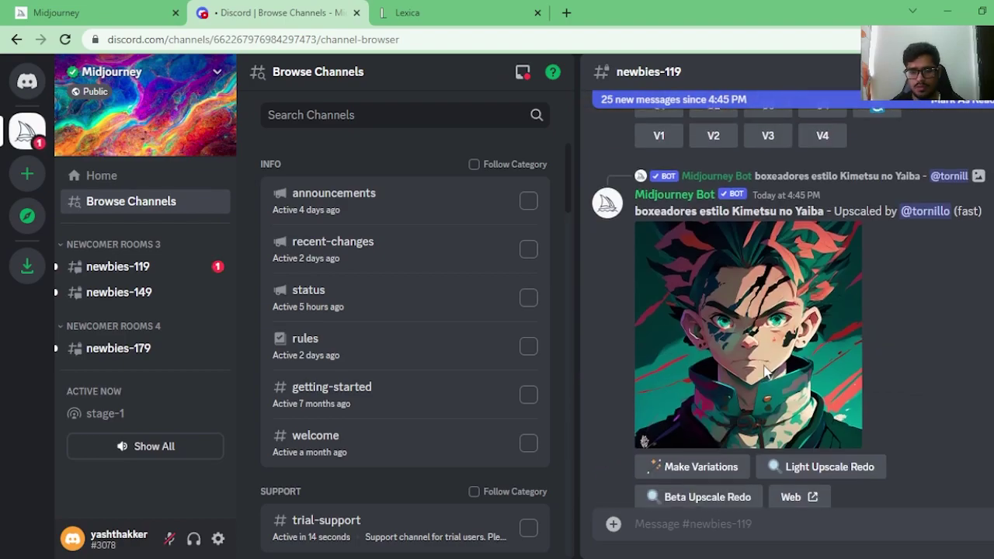